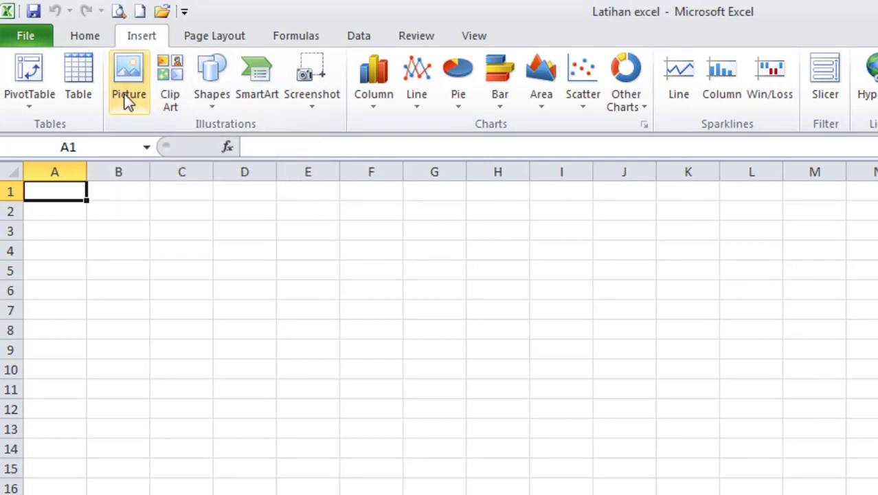
Insert the Hulk picture from the Avenger folder and place it slightly below row 1 over columns A to C
{"action": "left_click", "coordinate": [129, 100]}
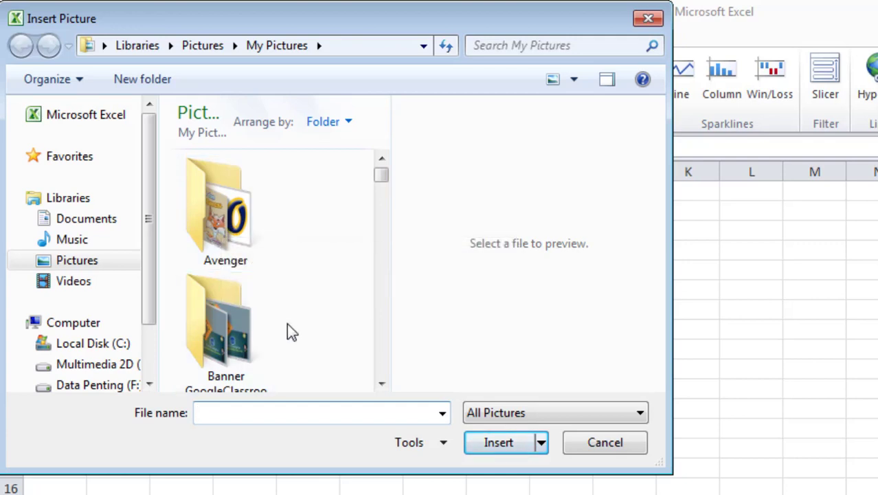
{"action": "double_click", "coordinate": [213, 237]}
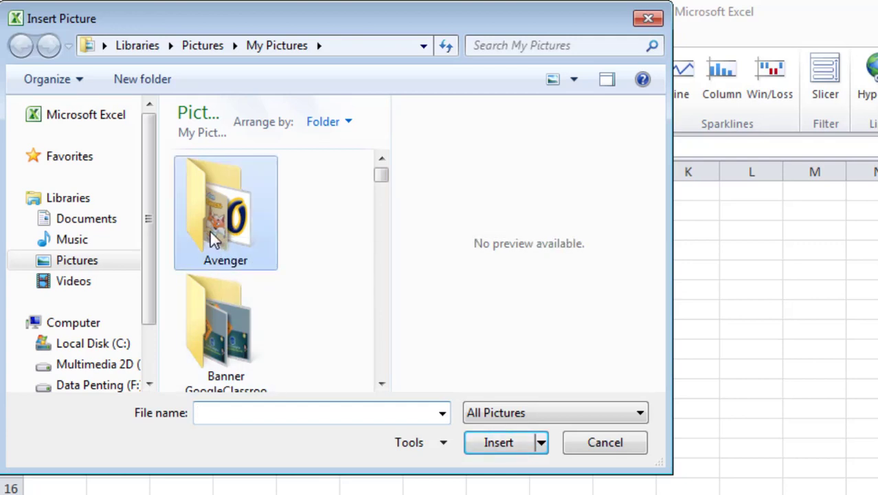
{"action": "scroll", "coordinate": [213, 238], "scroll_direction": "down", "scroll_amount": 10}
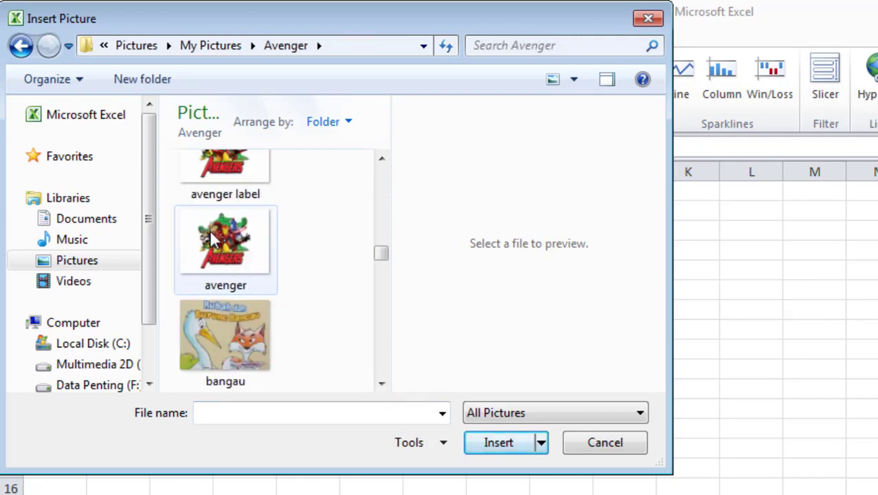
{"action": "scroll", "coordinate": [213, 241], "scroll_direction": "down", "scroll_amount": 2}
{"action": "scroll", "coordinate": [213, 239], "scroll_direction": "down", "scroll_amount": 2}
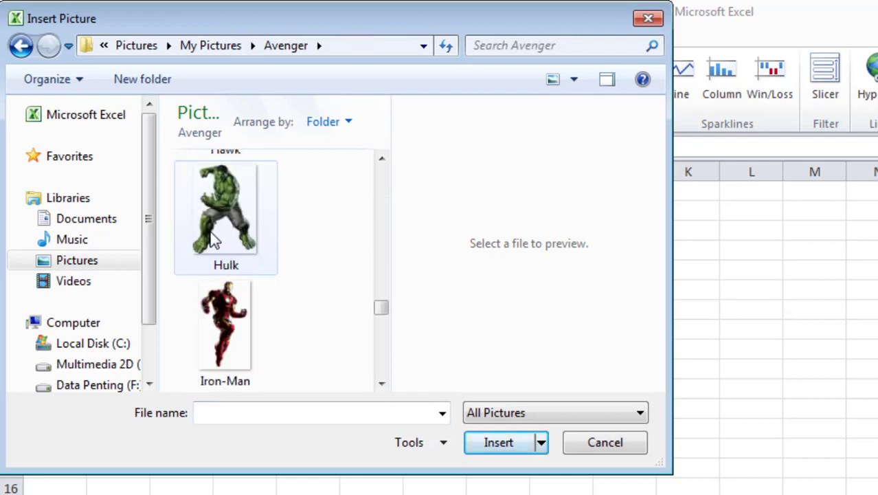
{"action": "left_click", "coordinate": [219, 203]}
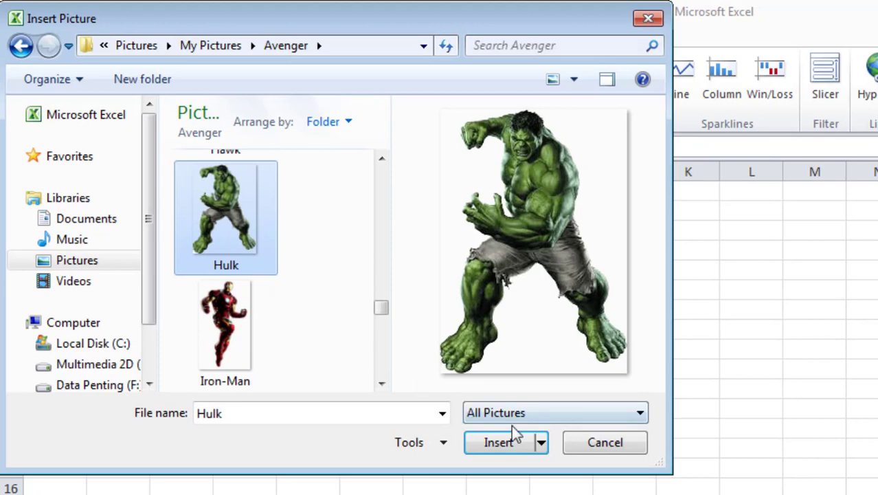
{"action": "left_click", "coordinate": [505, 445]}
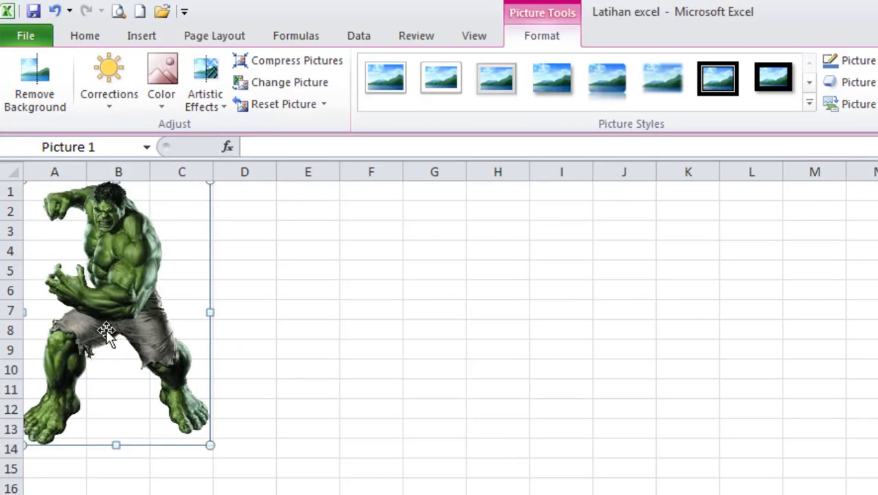
{"action": "mouse_move", "coordinate": [129, 289]}
{"action": "left_mouse_down"}
{"action": "mouse_move", "coordinate": [168, 314]}
{"action": "mouse_move", "coordinate": [150, 302]}
{"action": "mouse_move", "coordinate": [313, 290]}
{"action": "mouse_move", "coordinate": [128, 293]}
{"action": "left_mouse_up"}
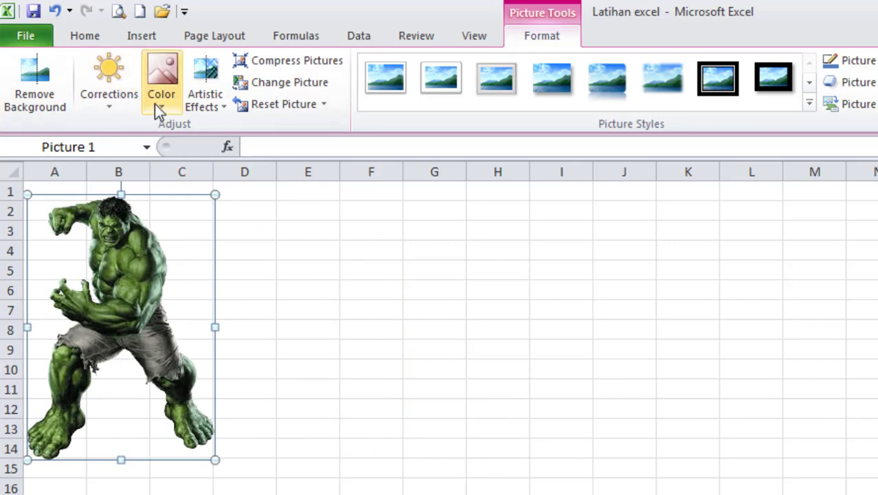
{"action": "left_click", "coordinate": [358, 316]}
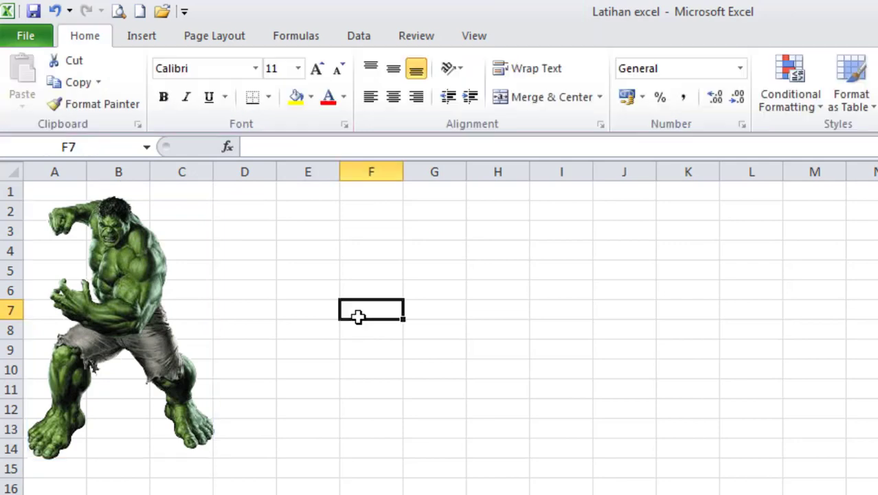
Search the clip art for building, insert the barn and silo image, and move it beside the Hulk picture over columns D to G
{"action": "left_click", "coordinate": [142, 37]}
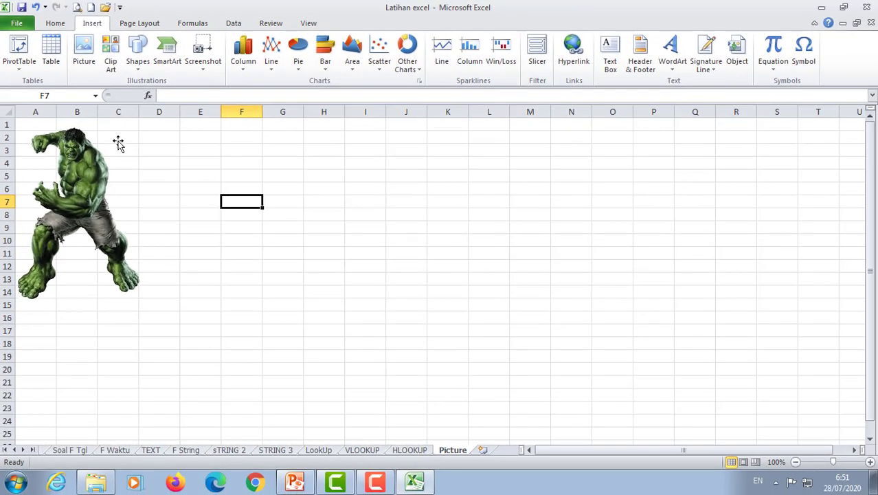
{"action": "left_click", "coordinate": [110, 69]}
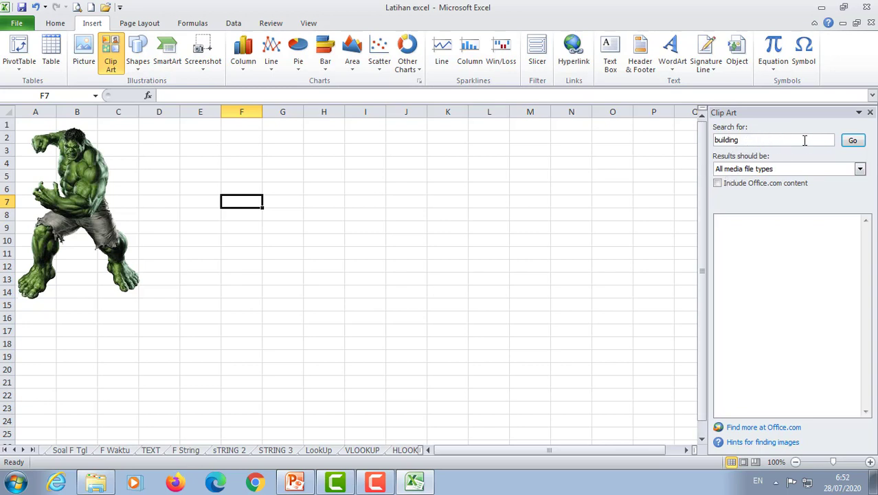
{"action": "left_click", "coordinate": [853, 141]}
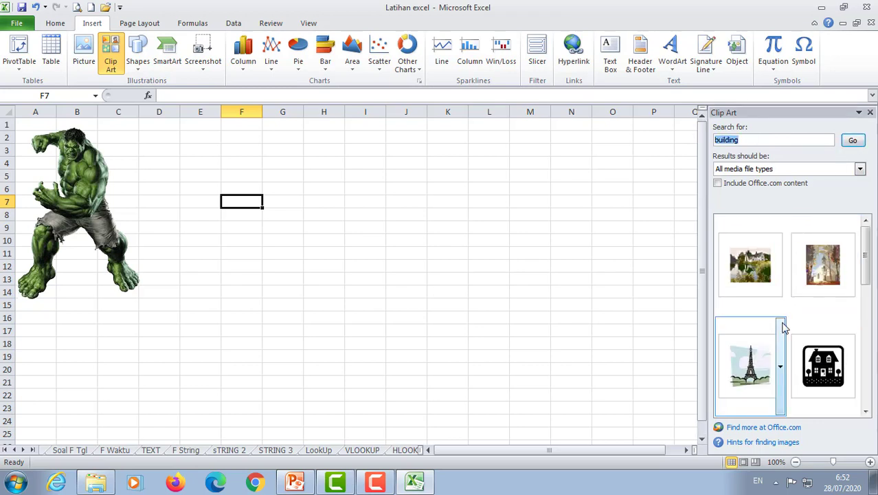
{"action": "left_click_drag", "start_coordinate": [866, 265], "coordinate": [866, 369]}
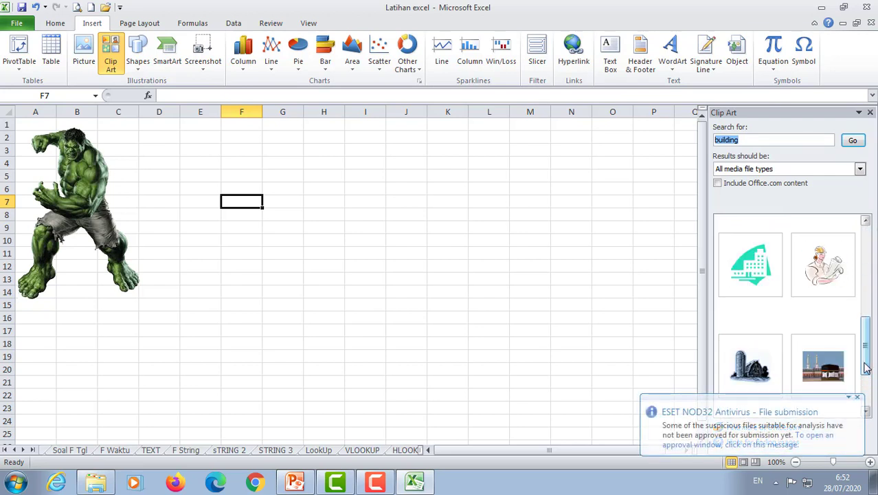
{"action": "left_click", "coordinate": [761, 375]}
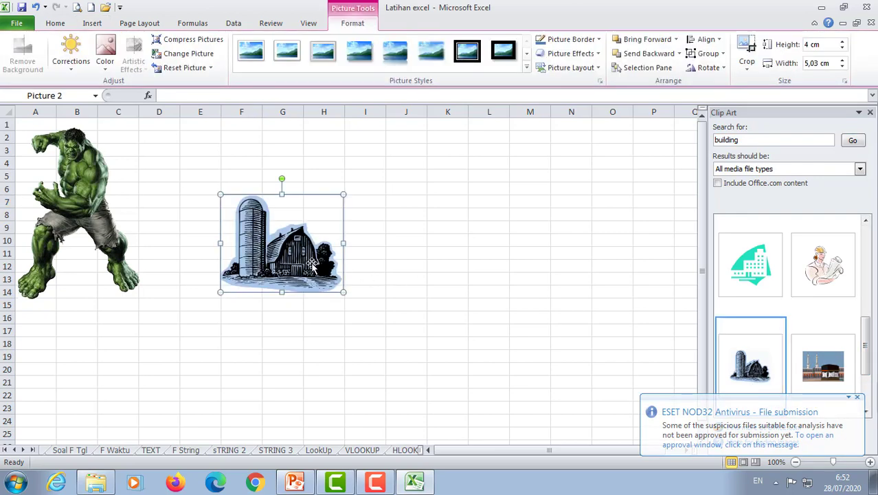
{"action": "left_click_drag", "start_coordinate": [312, 264], "coordinate": [237, 259]}
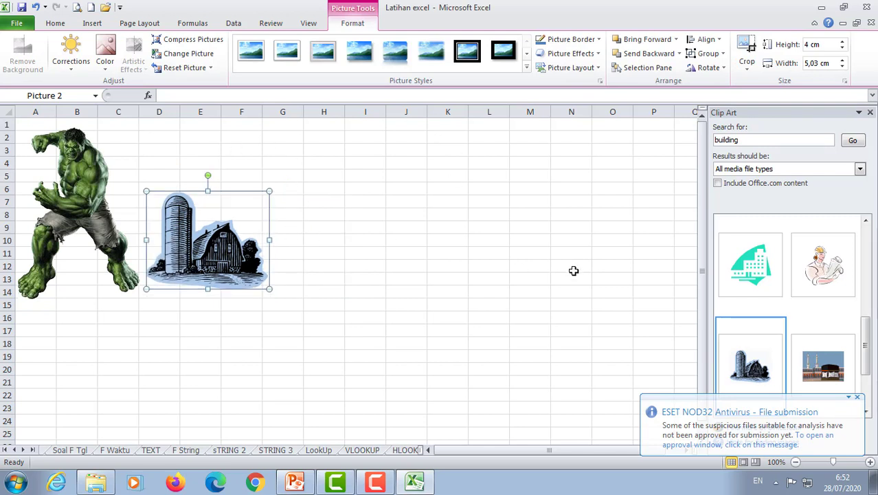
{"action": "left_click", "coordinate": [858, 398]}
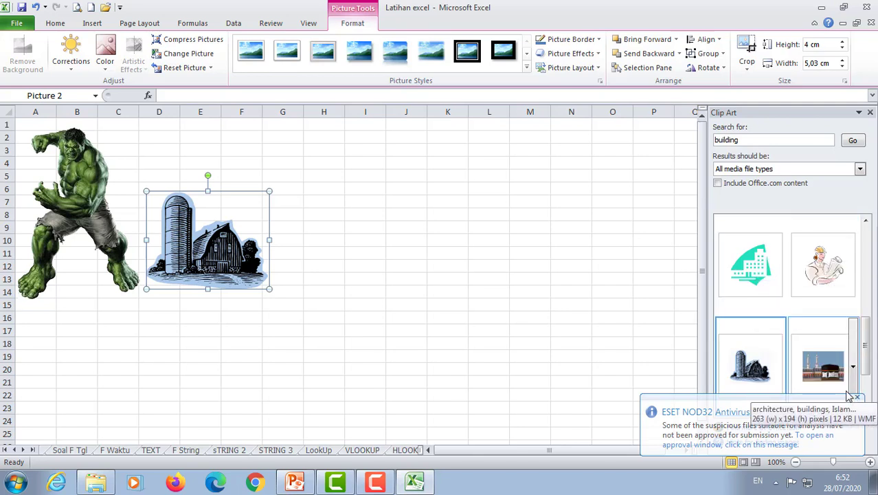
{"action": "left_click", "coordinate": [859, 401]}
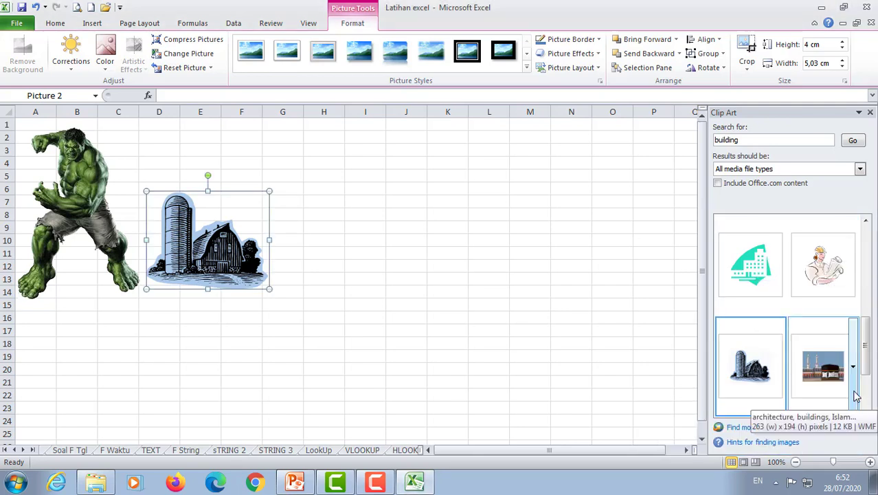
Search the clip art for animal, insert the cow image, and move it clear of the barn over columns G to K
{"action": "left_click_drag", "start_coordinate": [772, 139], "coordinate": [661, 145]}
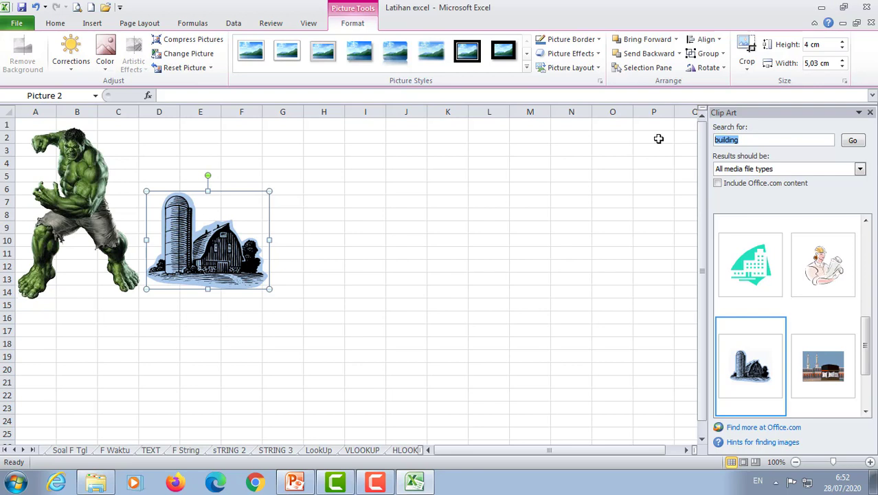
{"action": "type", "text": "anima"}
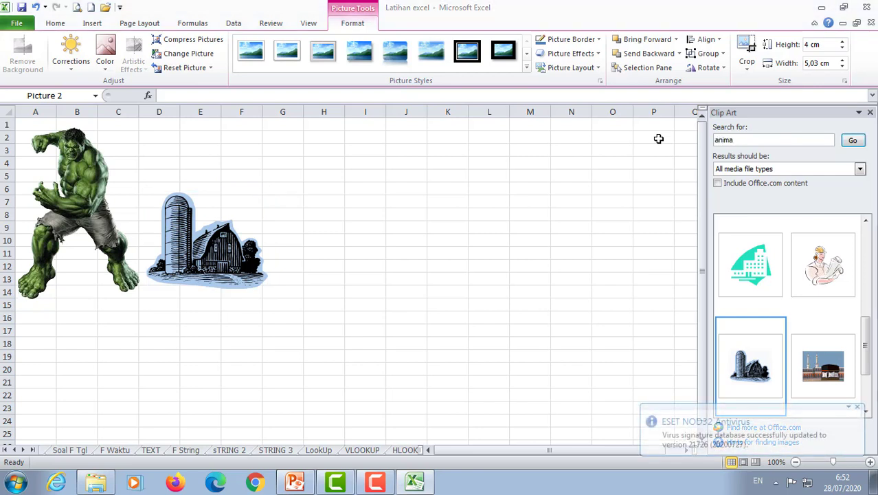
{"action": "key", "text": "Return"}
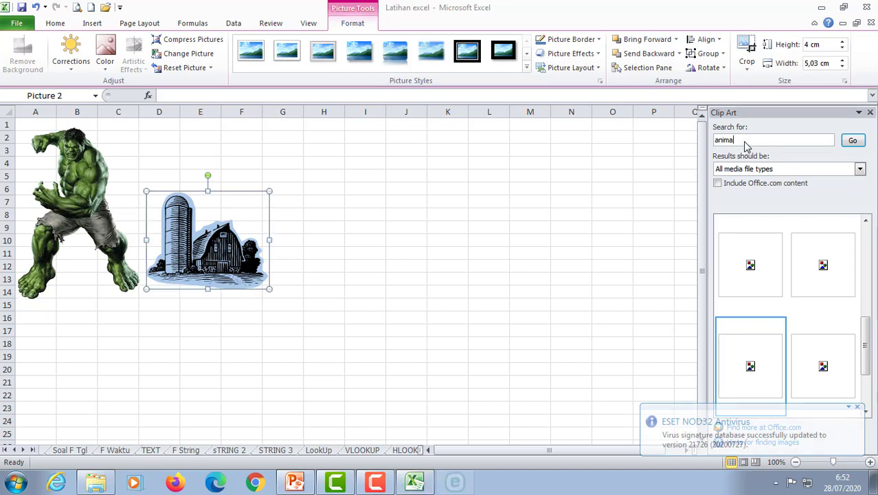
{"action": "left_click", "coordinate": [852, 141]}
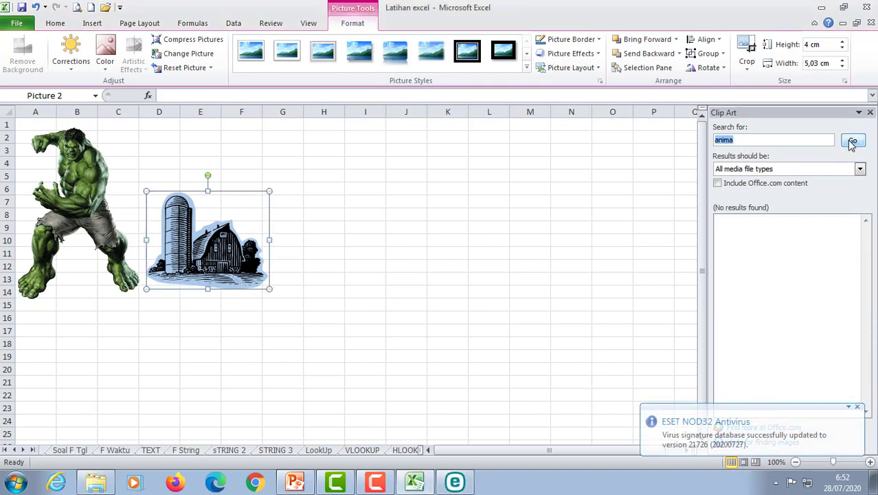
{"action": "left_click", "coordinate": [753, 138]}
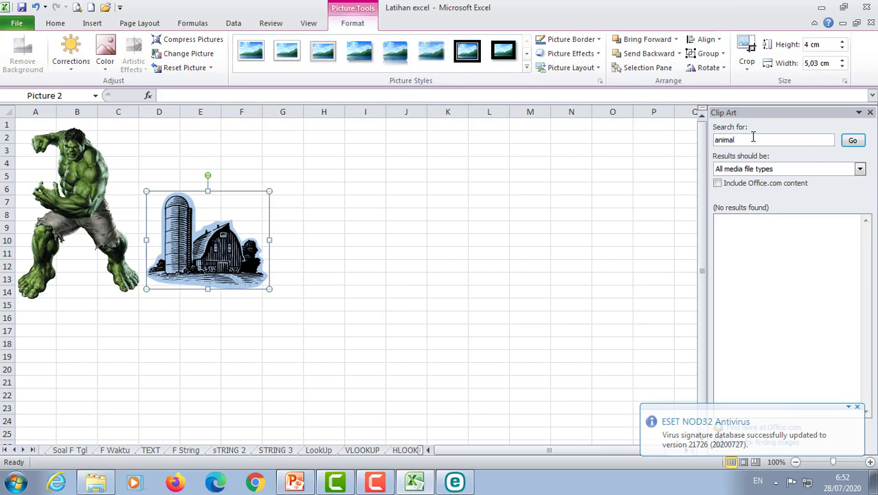
{"action": "key", "text": "Return"}
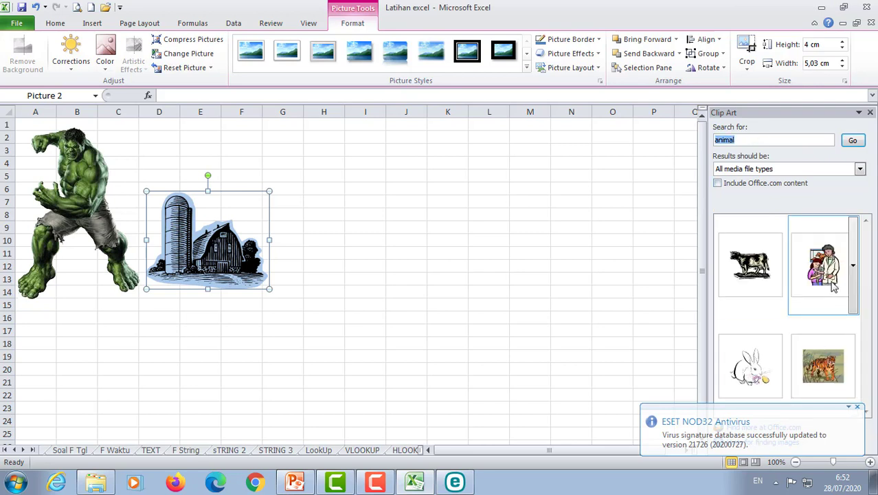
{"action": "left_click", "coordinate": [761, 278]}
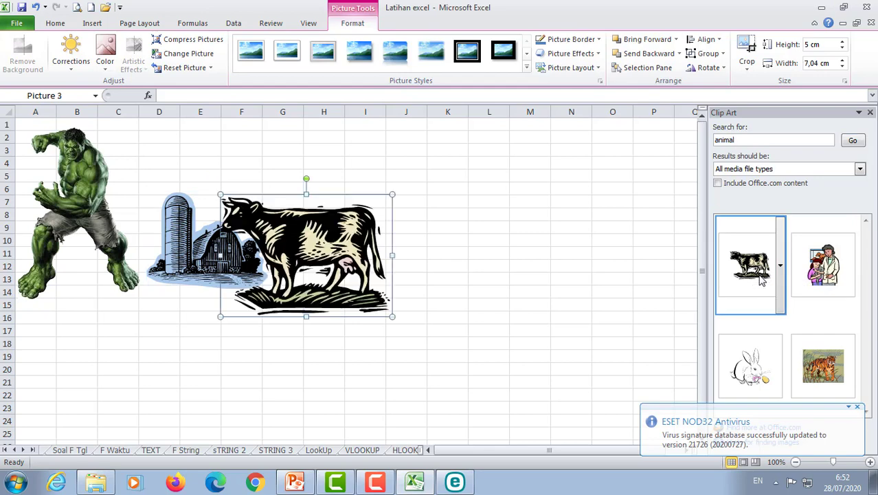
{"action": "left_click_drag", "start_coordinate": [312, 246], "coordinate": [381, 234]}
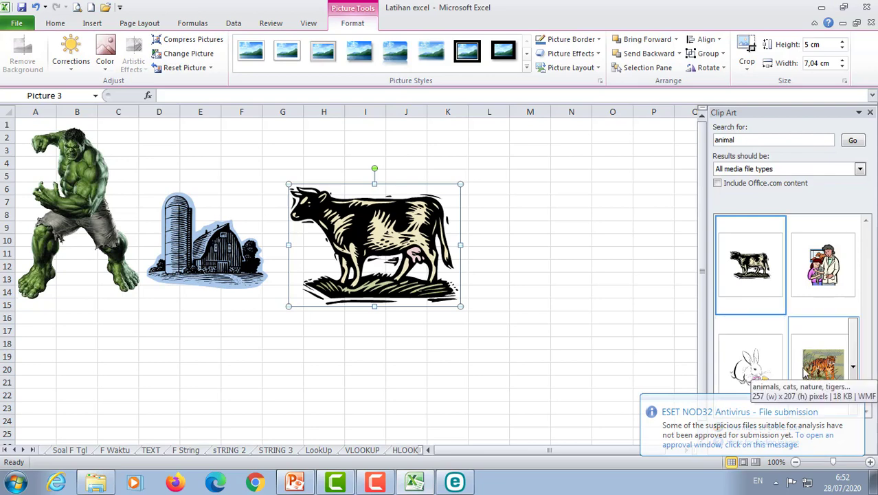
Draw a rounded rectangle about 3.5 cm wide and 1.3 cm high over M3:N5 and add the text START inside it
{"action": "left_click", "coordinate": [92, 23]}
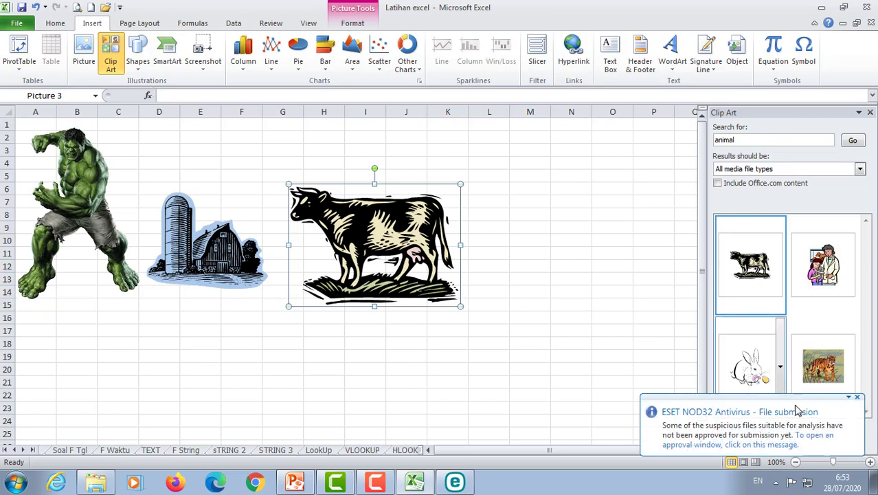
{"action": "left_click", "coordinate": [858, 399]}
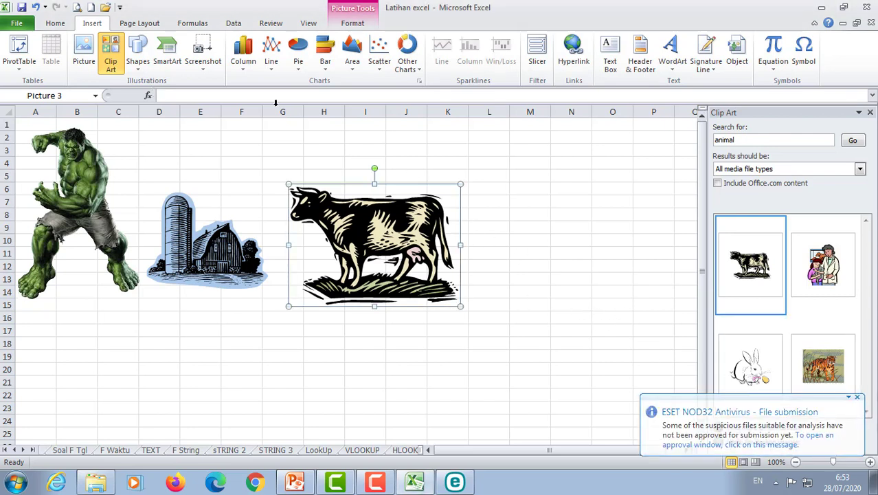
{"action": "left_click", "coordinate": [140, 75]}
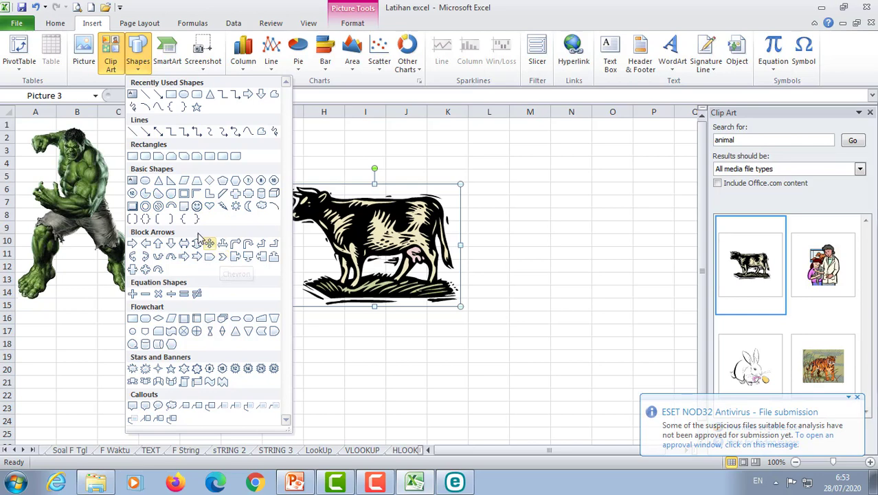
{"action": "left_click", "coordinate": [197, 98]}
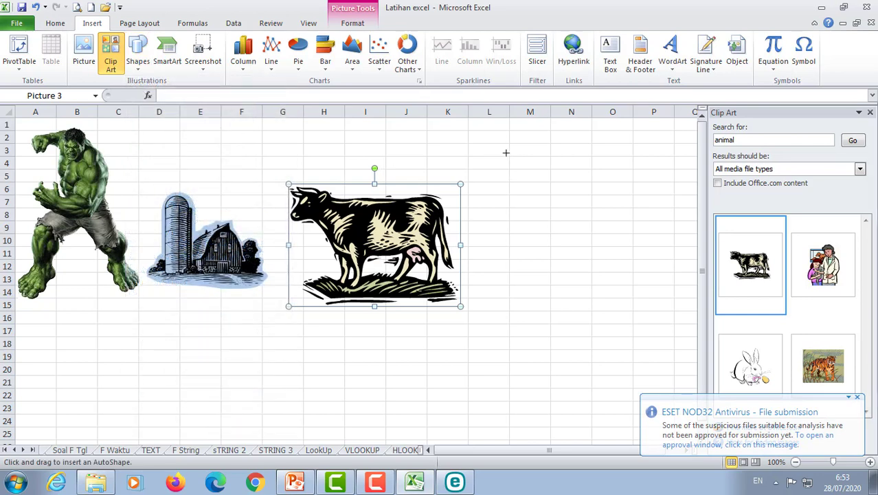
{"action": "mouse_move", "coordinate": [514, 162]}
{"action": "left_mouse_down"}
{"action": "mouse_move", "coordinate": [570, 182]}
{"action": "mouse_move", "coordinate": [611, 182]}
{"action": "mouse_move", "coordinate": [591, 183]}
{"action": "left_mouse_up"}
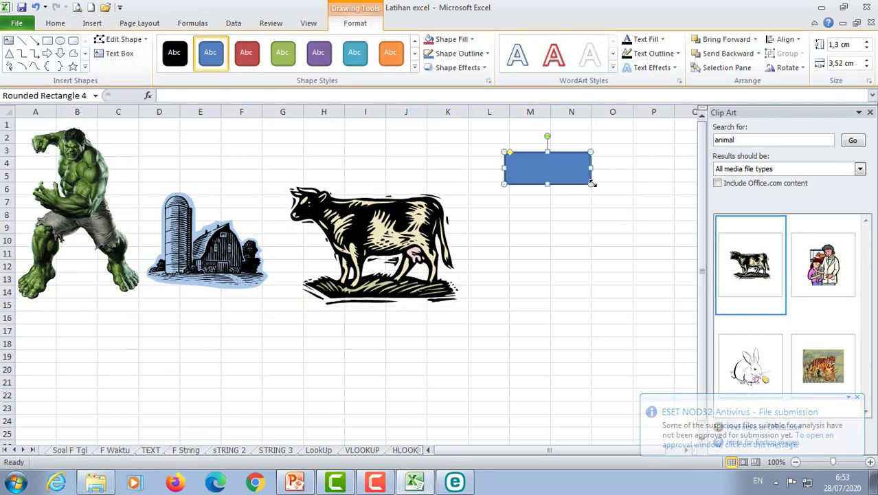
{"action": "right_click", "coordinate": [544, 169]}
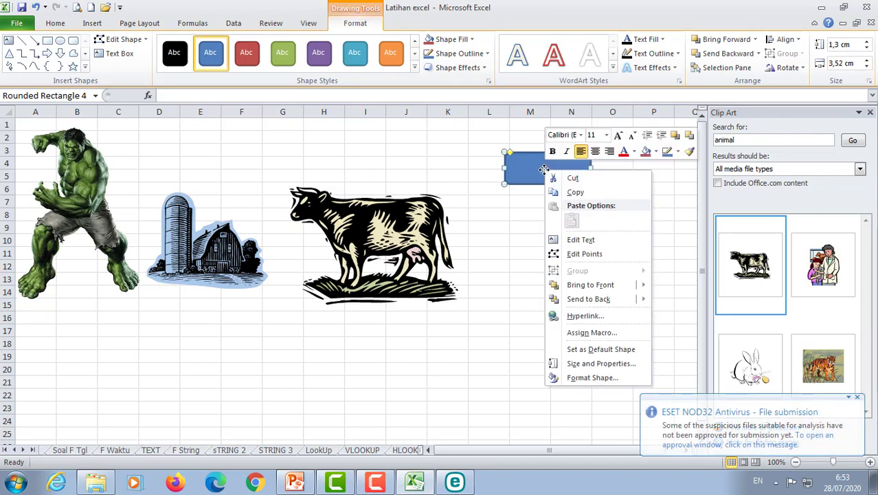
{"action": "left_click", "coordinate": [578, 241]}
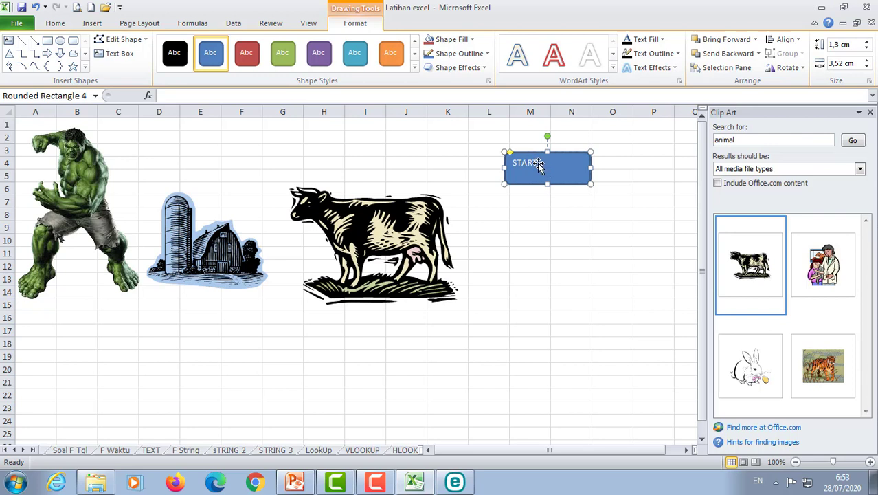
Make the START text in the rounded rectangle bold, set it to 14 pt, and centre it horizontally and vertically
{"action": "left_click", "coordinate": [57, 25]}
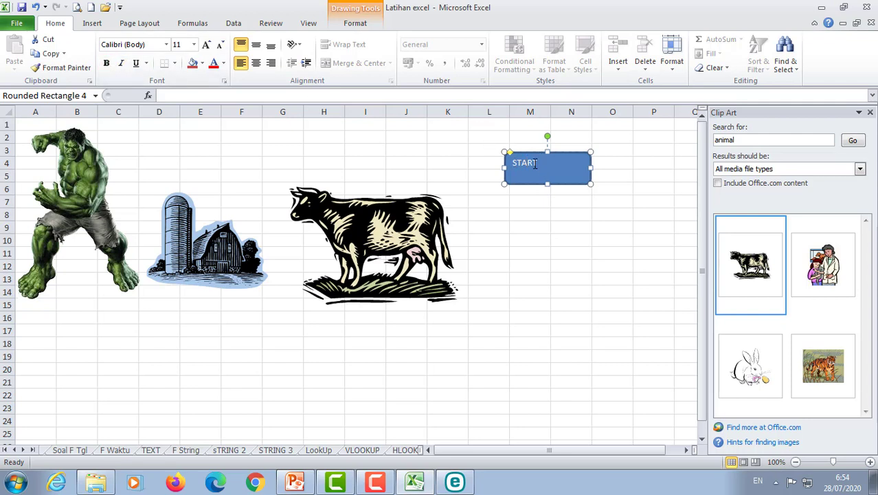
{"action": "left_click_drag", "start_coordinate": [509, 163], "coordinate": [538, 163]}
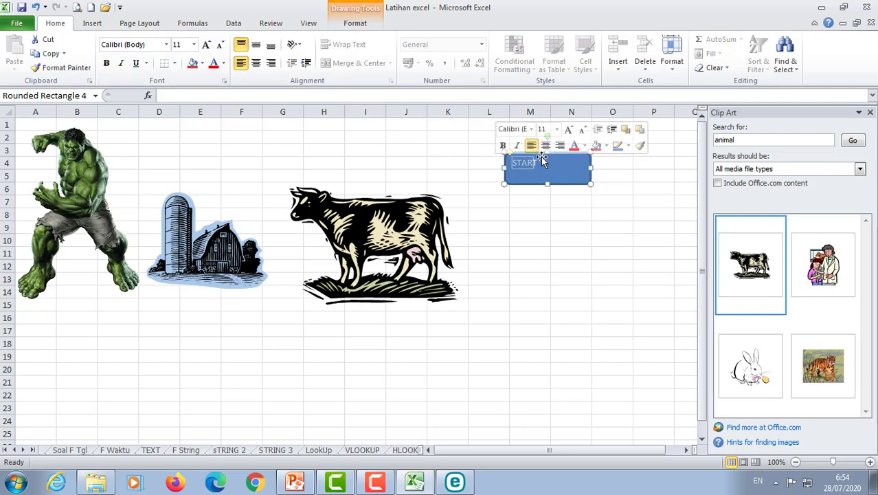
{"action": "key", "text": "Escape"}
{"action": "left_click", "coordinate": [539, 163]}
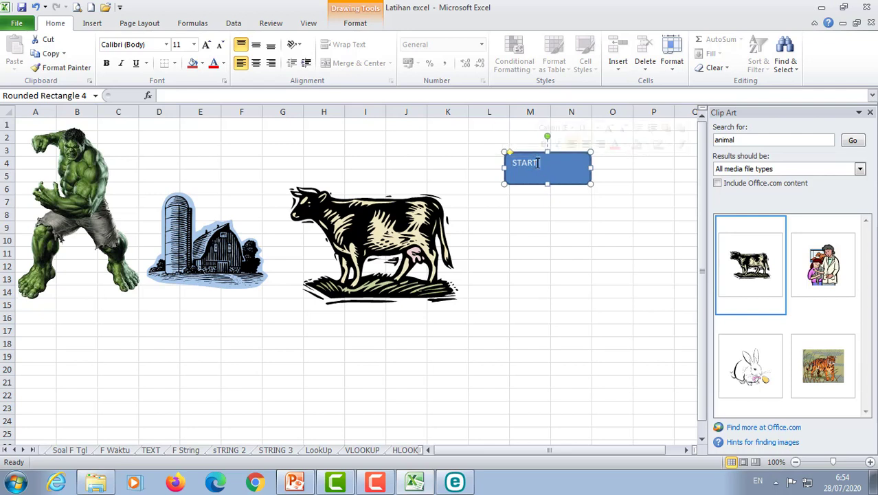
{"action": "left_click_drag", "start_coordinate": [539, 163], "coordinate": [513, 163]}
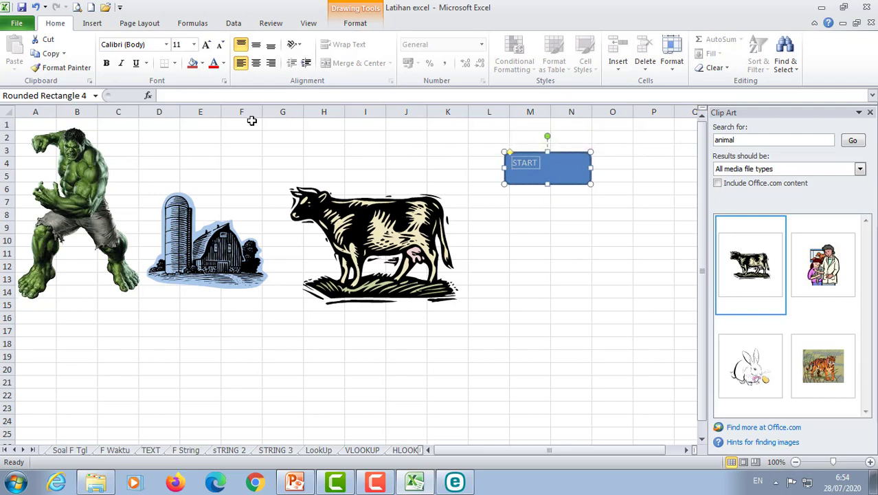
{"action": "left_click", "coordinate": [109, 68]}
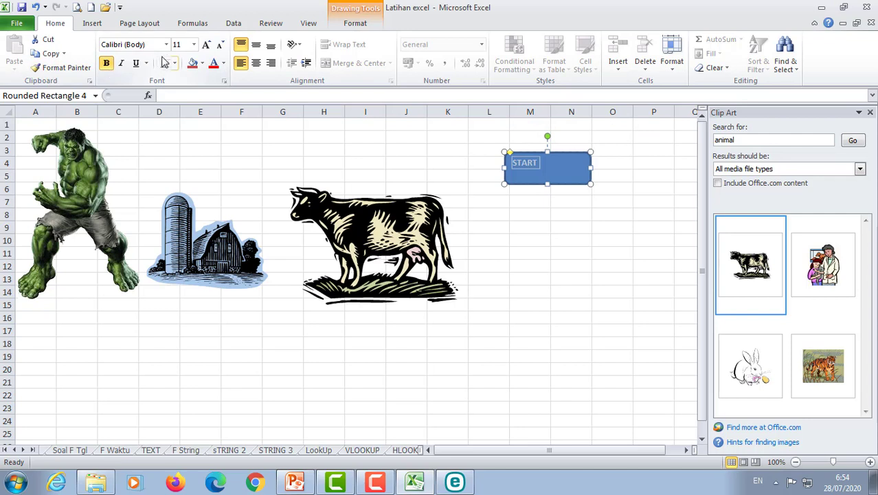
{"action": "left_click", "coordinate": [194, 45]}
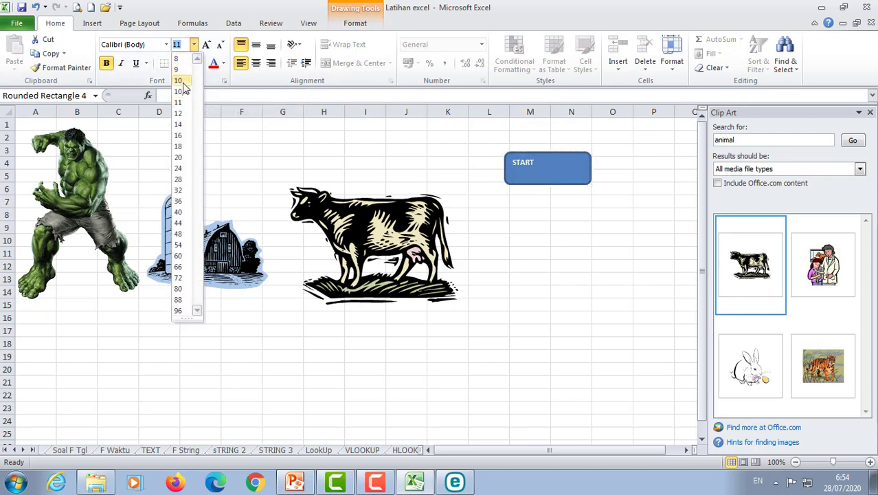
{"action": "left_click", "coordinate": [179, 125]}
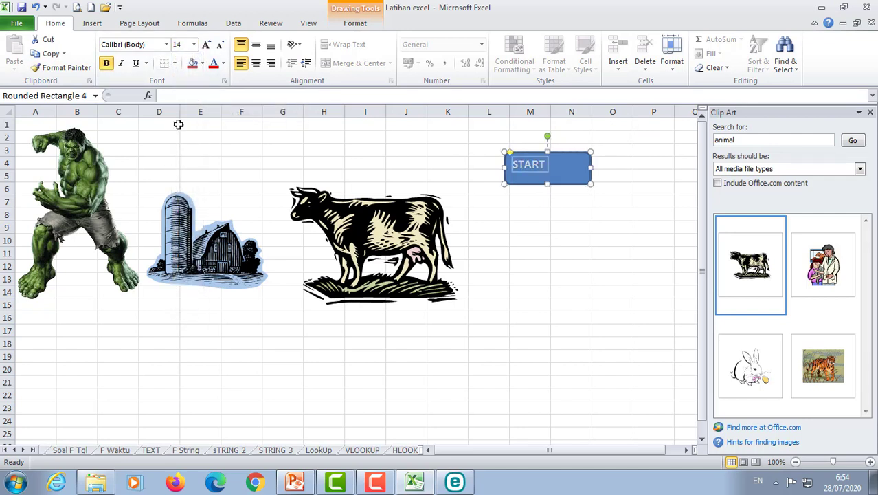
{"action": "left_click", "coordinate": [257, 64]}
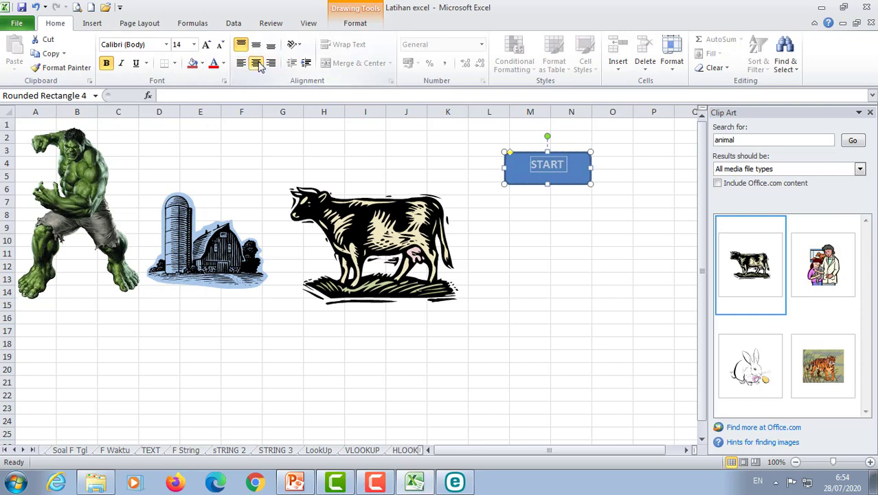
{"action": "left_click", "coordinate": [588, 201]}
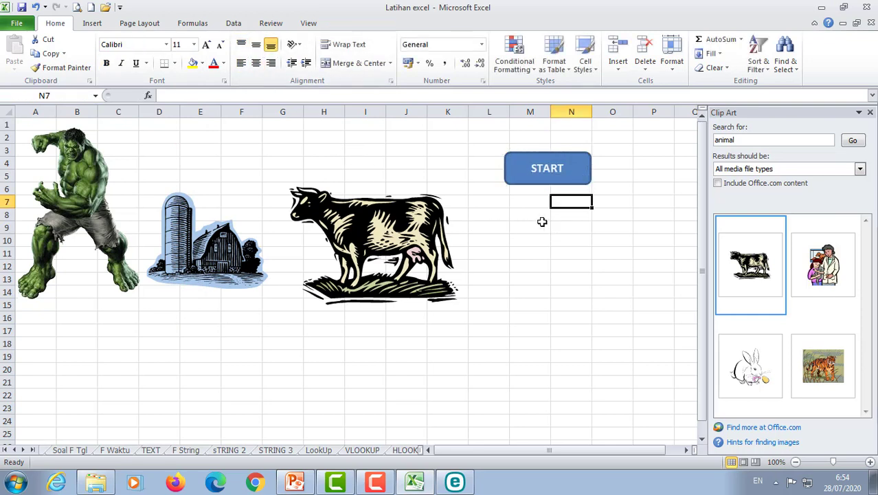
{"action": "left_click", "coordinate": [89, 25]}
{"action": "left_click", "coordinate": [138, 71]}
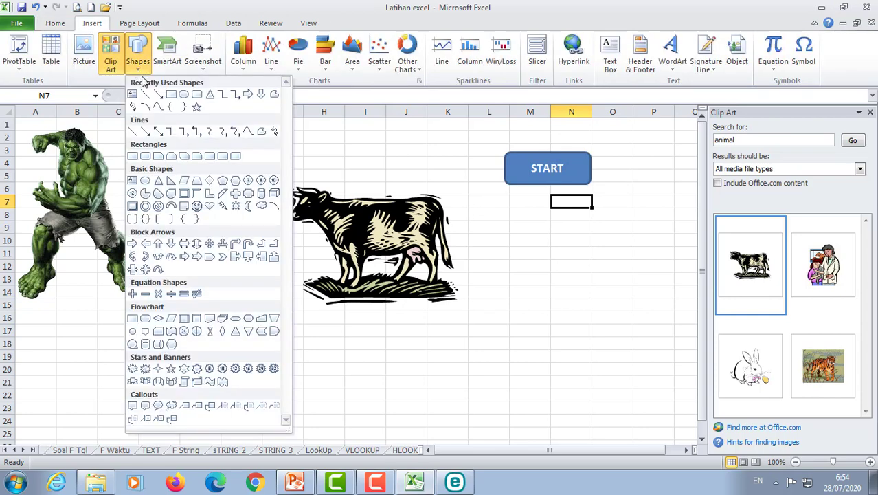
{"action": "left_click", "coordinate": [158, 94]}
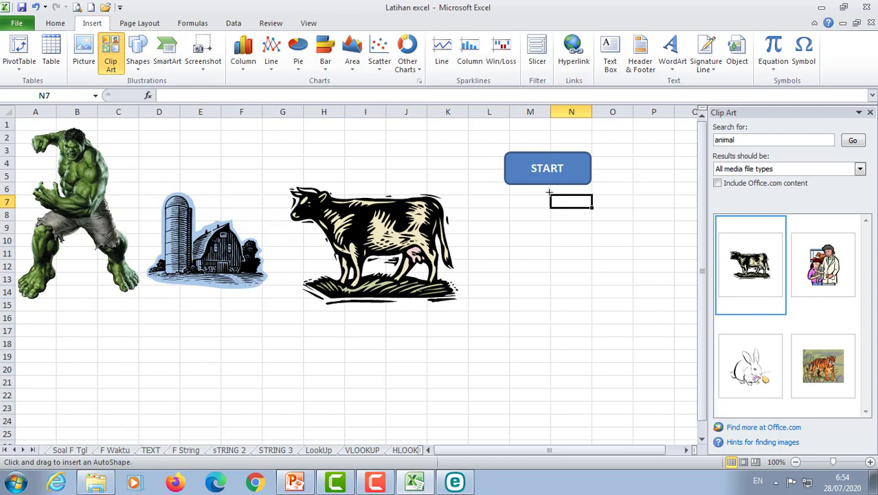
{"action": "left_click_drag", "start_coordinate": [547, 184], "coordinate": [550, 222]}
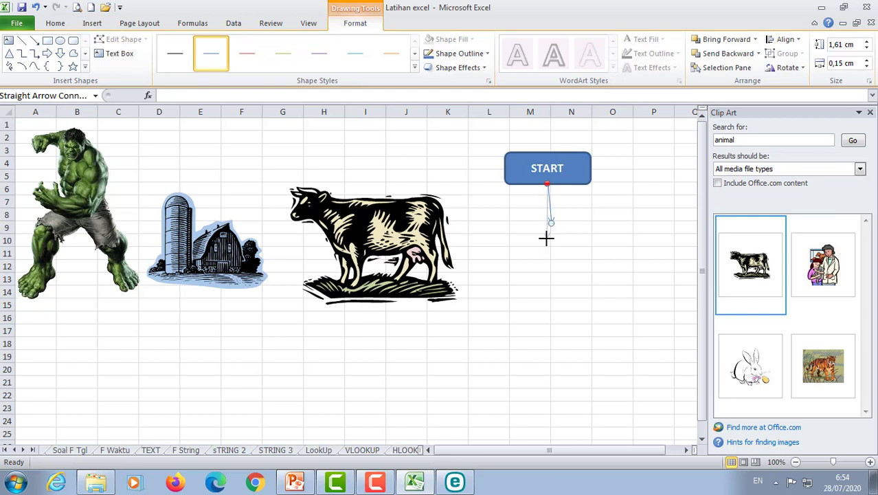
{"action": "left_click_drag", "start_coordinate": [546, 238], "coordinate": [546, 239]}
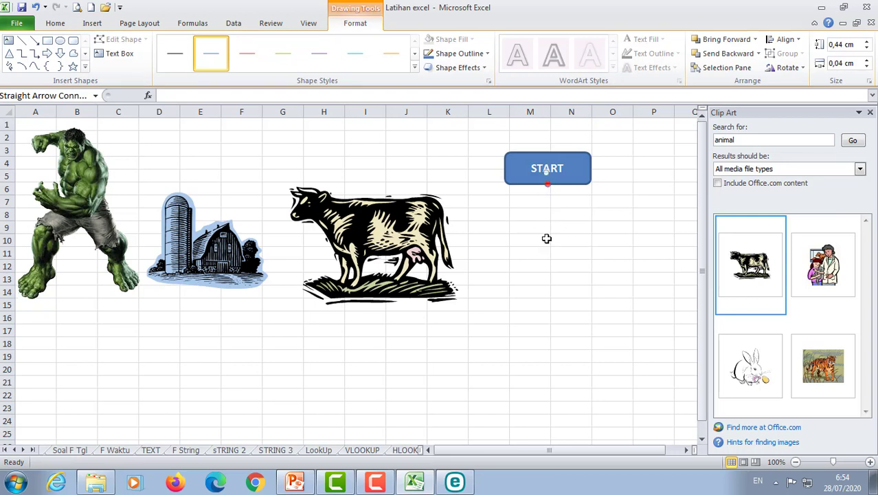
{"action": "left_click", "coordinate": [548, 190]}
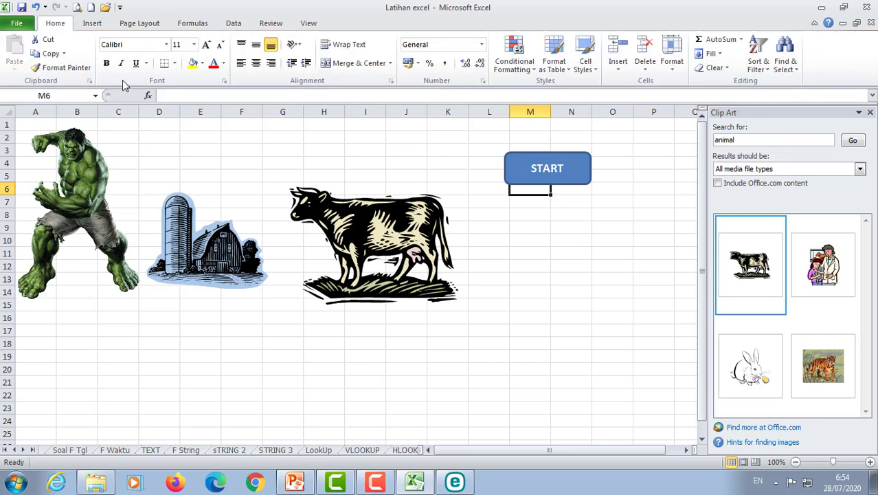
Draw a straight arrow about 2.1 cm long downward from the bottom connection point of the START shape
{"action": "left_click", "coordinate": [92, 28]}
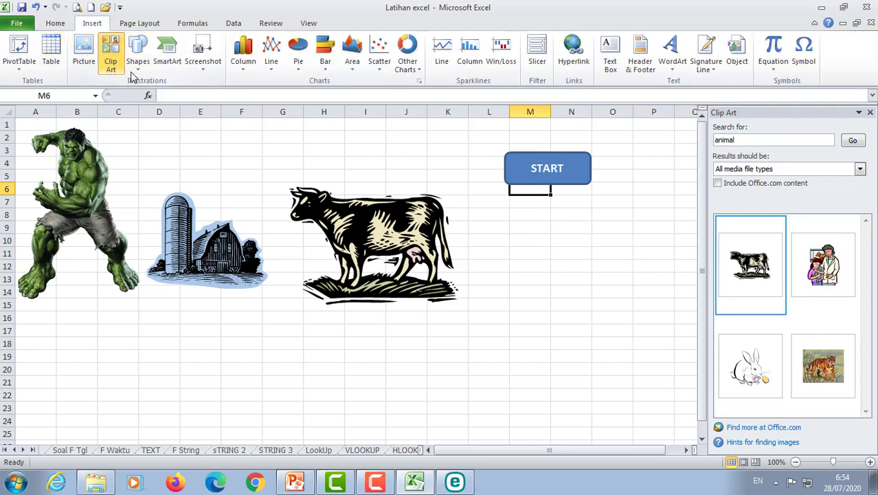
{"action": "left_click", "coordinate": [138, 74]}
{"action": "left_click", "coordinate": [156, 95]}
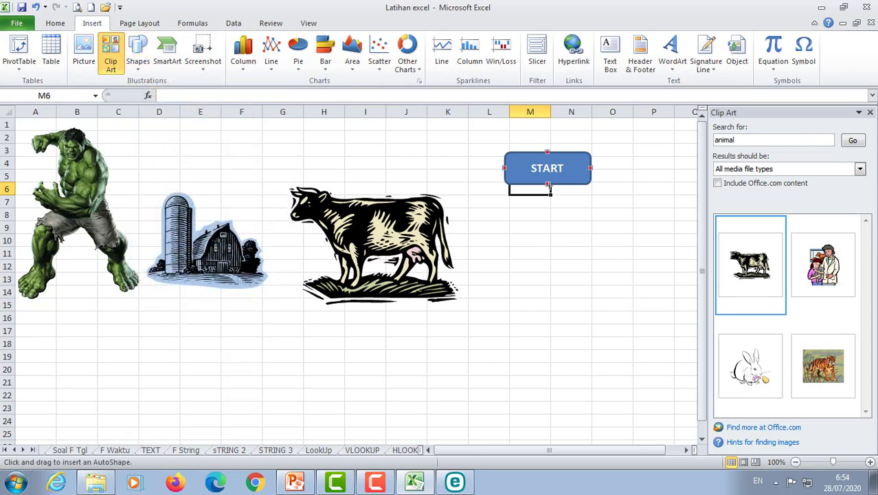
{"action": "left_click_drag", "start_coordinate": [548, 186], "coordinate": [550, 234]}
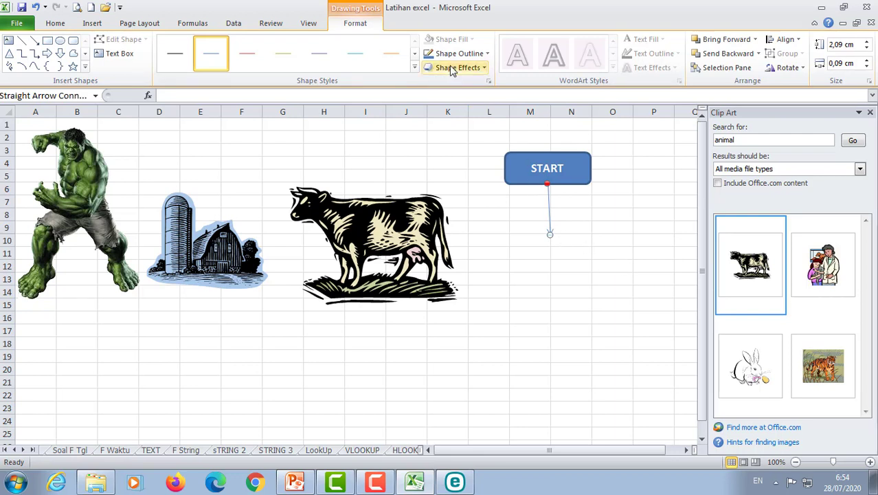
Give the arrow a black outline with a 2¼ pt weight and adjust its lower end to make it vertical
{"action": "left_click", "coordinate": [488, 55]}
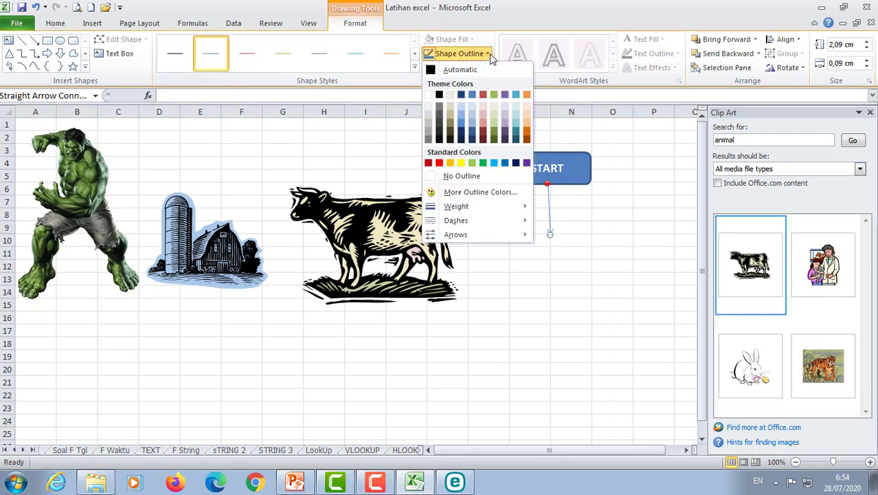
{"action": "left_click", "coordinate": [440, 95]}
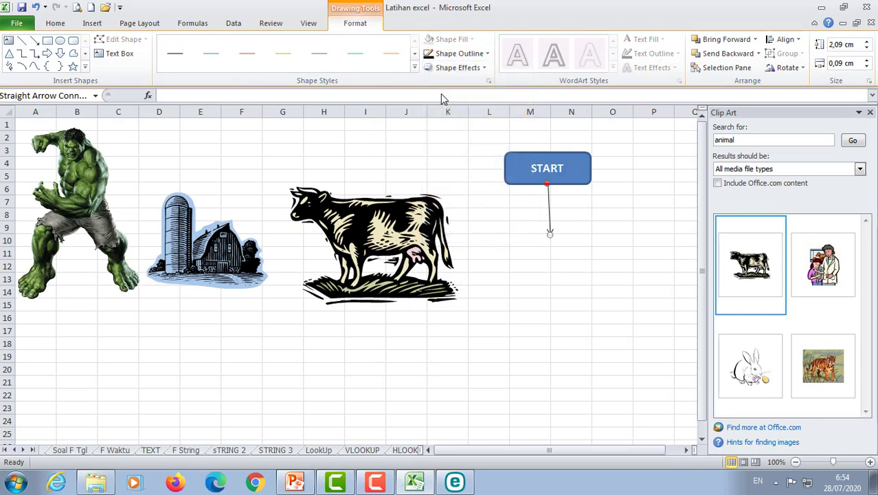
{"action": "left_click", "coordinate": [487, 54]}
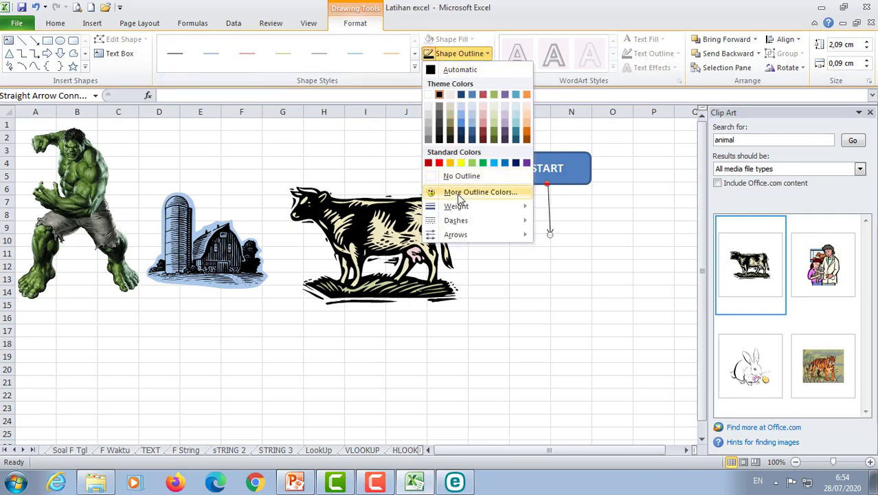
{"action": "mouse_move", "coordinate": [456, 206]}
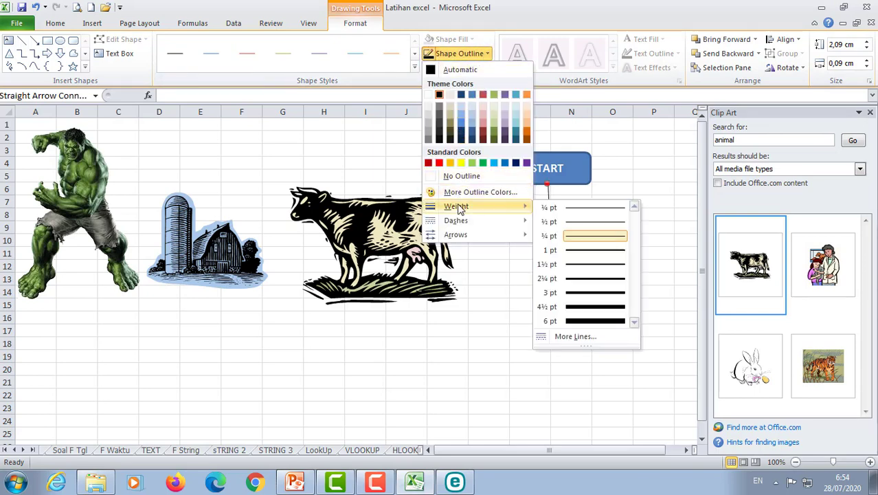
{"action": "left_click", "coordinate": [584, 282]}
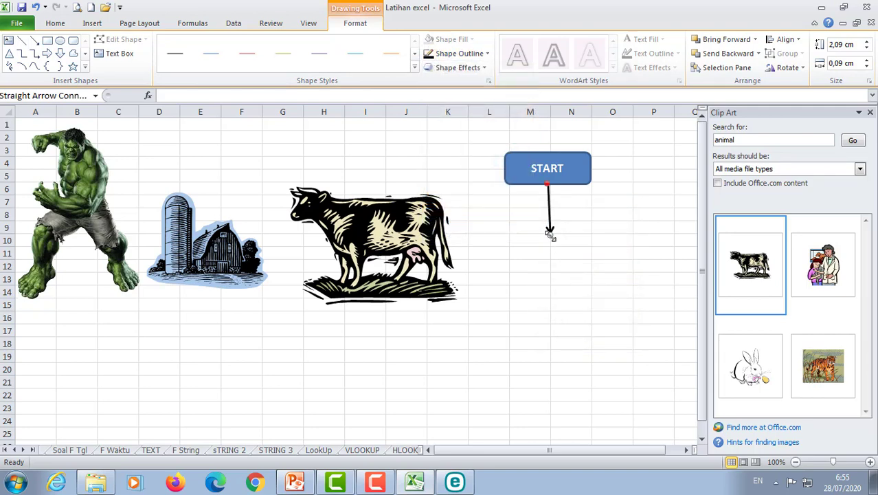
{"action": "left_click_drag", "start_coordinate": [550, 235], "coordinate": [547, 237]}
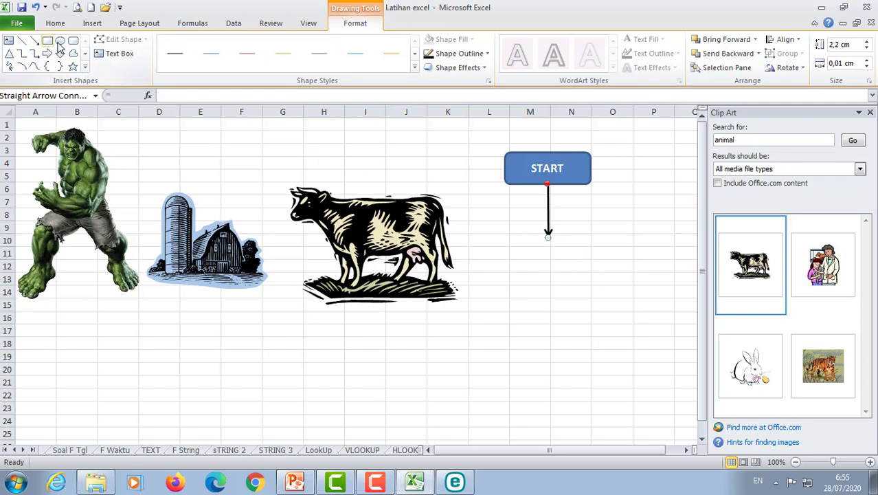
Draw a Flowchart: Data shape about 7.7 cm wide and 1.56 cm high below the arrow with the text A1 = 10, B1 = 20
{"action": "left_click", "coordinate": [84, 67]}
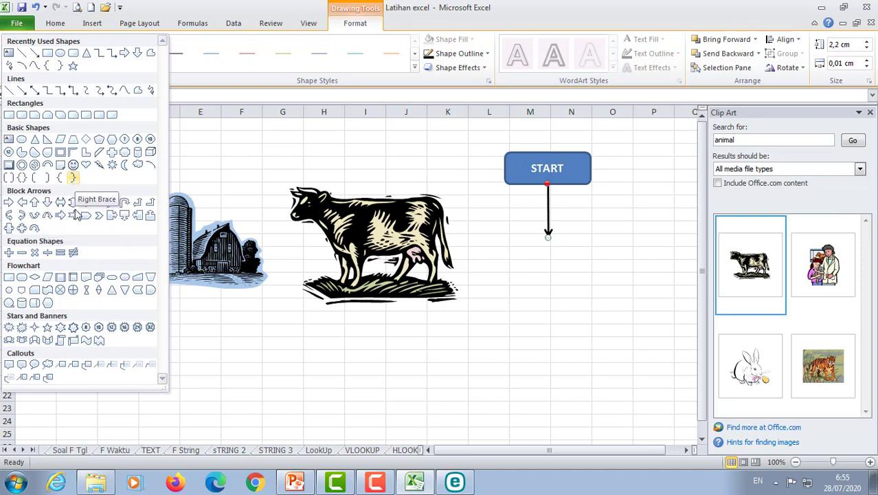
{"action": "left_click", "coordinate": [48, 278]}
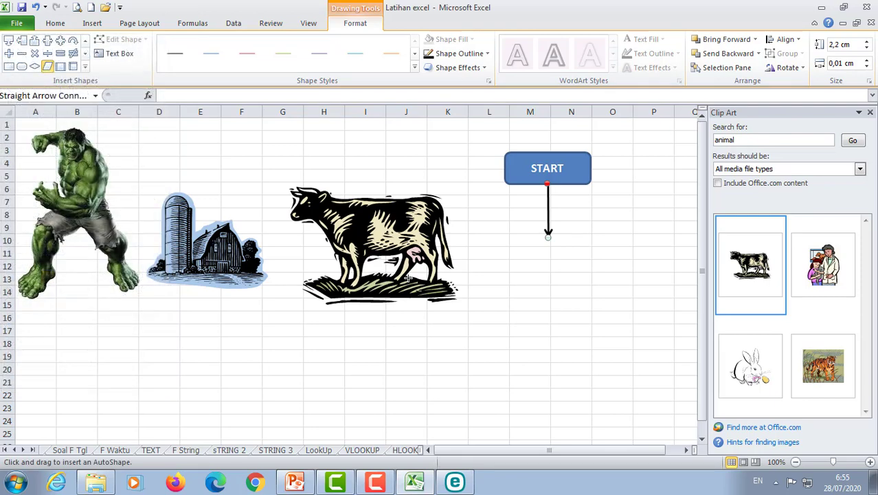
{"action": "left_click_drag", "start_coordinate": [484, 239], "coordinate": [649, 276]}
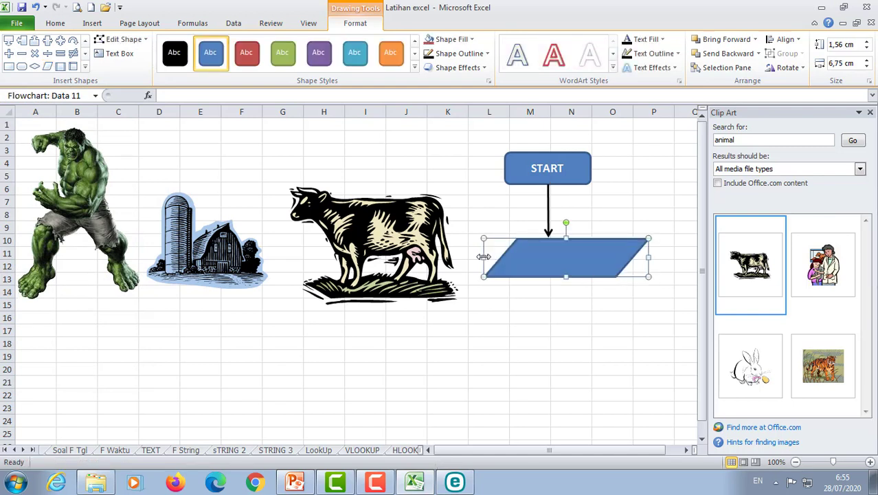
{"action": "left_click_drag", "start_coordinate": [484, 257], "coordinate": [461, 257]}
{"action": "right_click", "coordinate": [558, 259]}
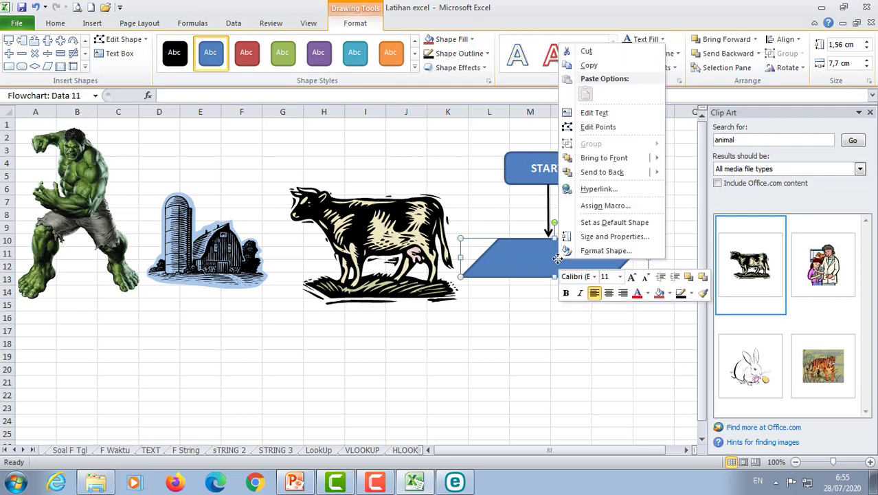
{"action": "left_click", "coordinate": [595, 112]}
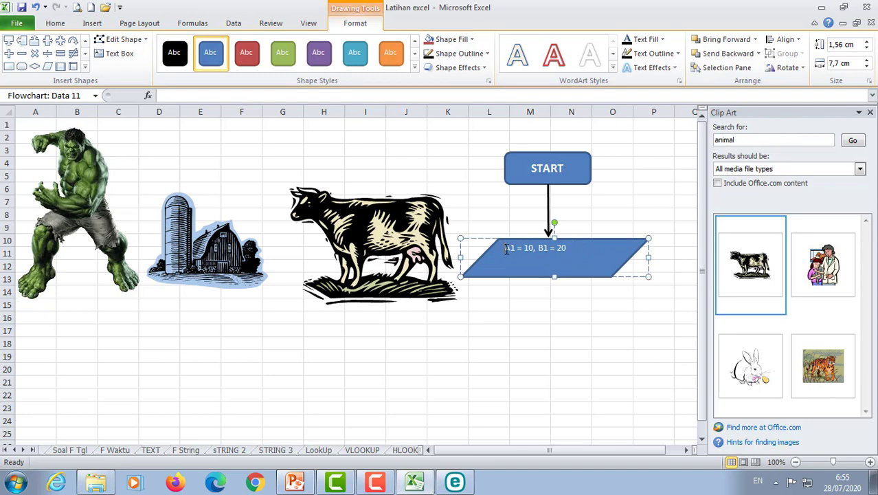
Make the parallelogram's text bold, set it to 14 pt, and centre it horizontally and vertically
{"action": "left_click_drag", "start_coordinate": [507, 249], "coordinate": [569, 249]}
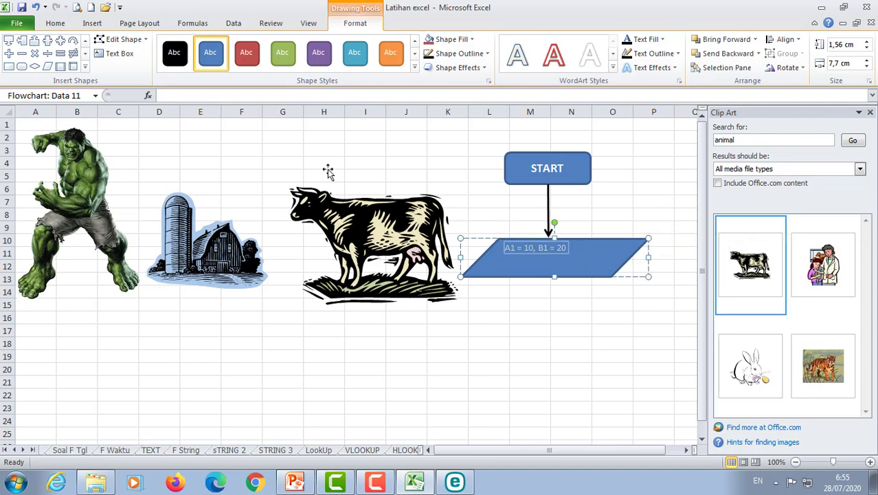
{"action": "left_click", "coordinate": [59, 25]}
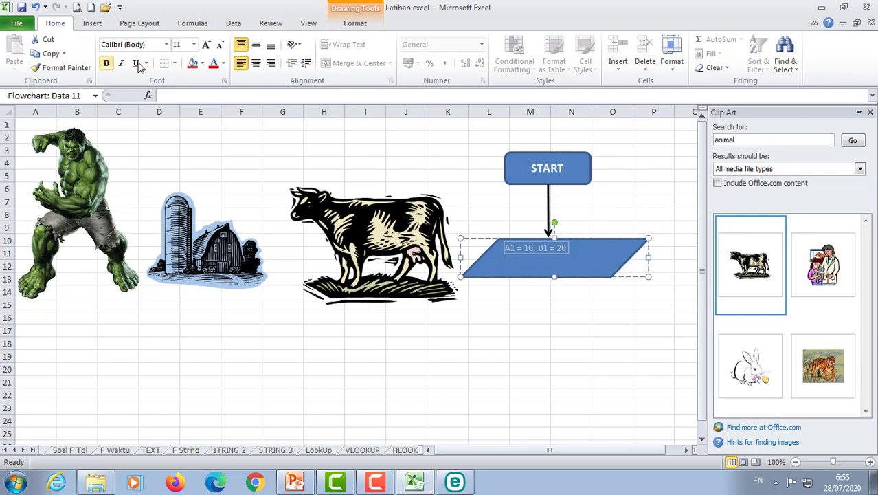
{"action": "left_click", "coordinate": [194, 45]}
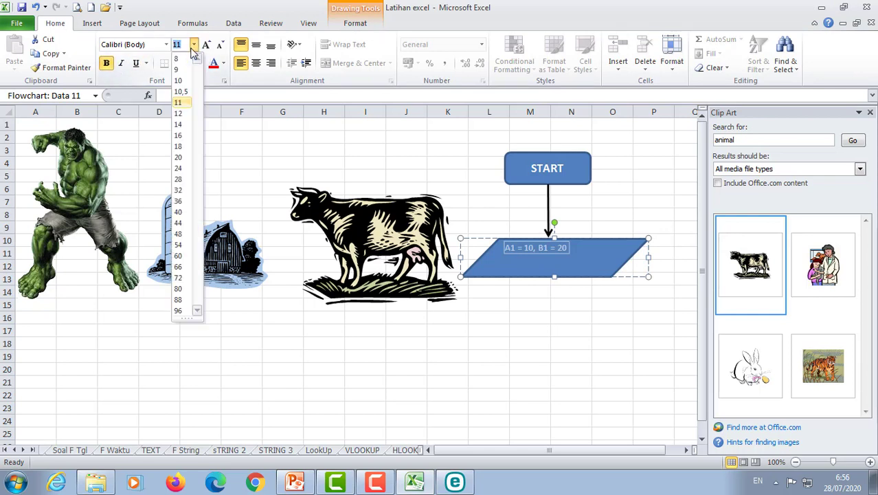
{"action": "left_click", "coordinate": [178, 125]}
{"action": "left_click", "coordinate": [256, 62]}
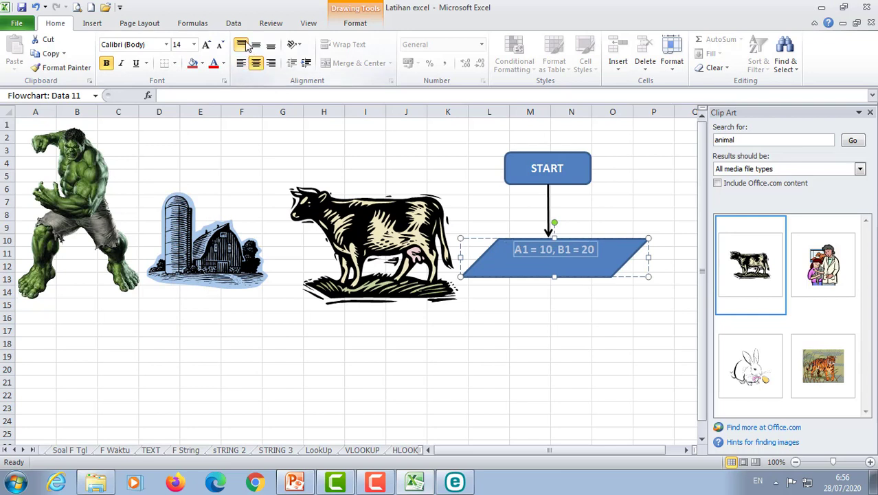
{"action": "left_click", "coordinate": [257, 45]}
{"action": "left_click", "coordinate": [587, 318]}
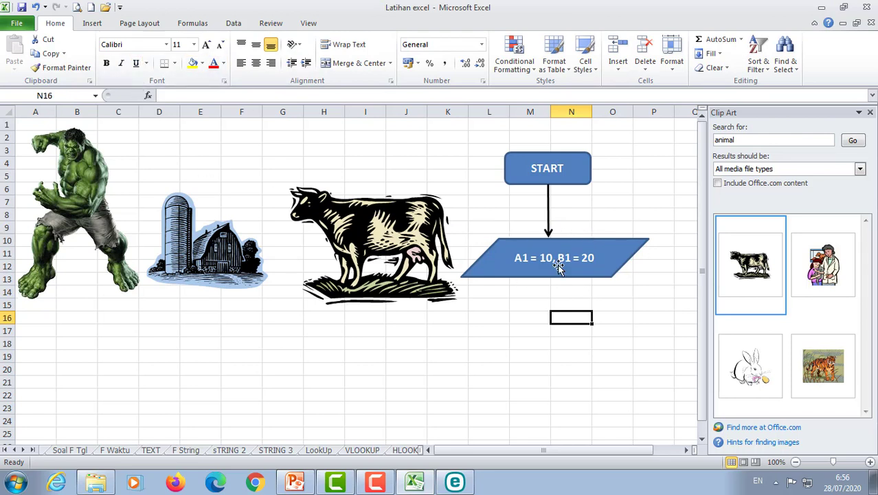
Draw a closed freehand figure with the Scribble shape below the barn picture, about 3.8 cm wide and 3.7 cm high
{"action": "left_click", "coordinate": [92, 24]}
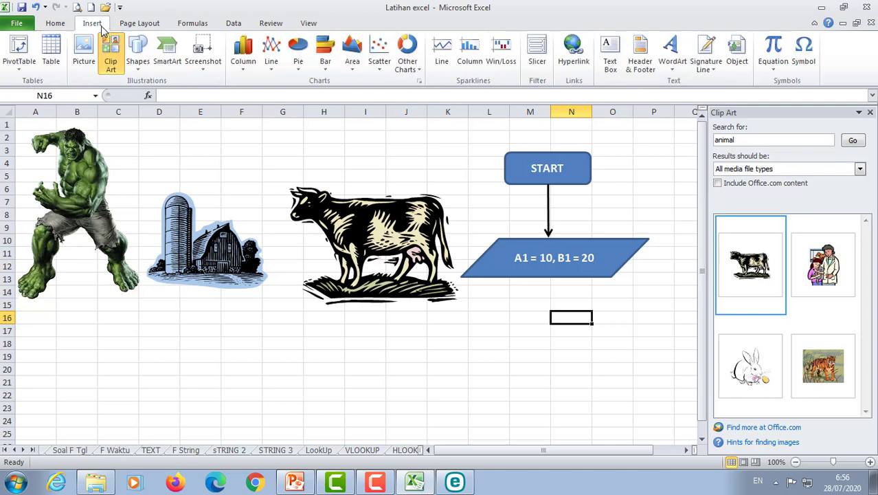
{"action": "left_click", "coordinate": [139, 68]}
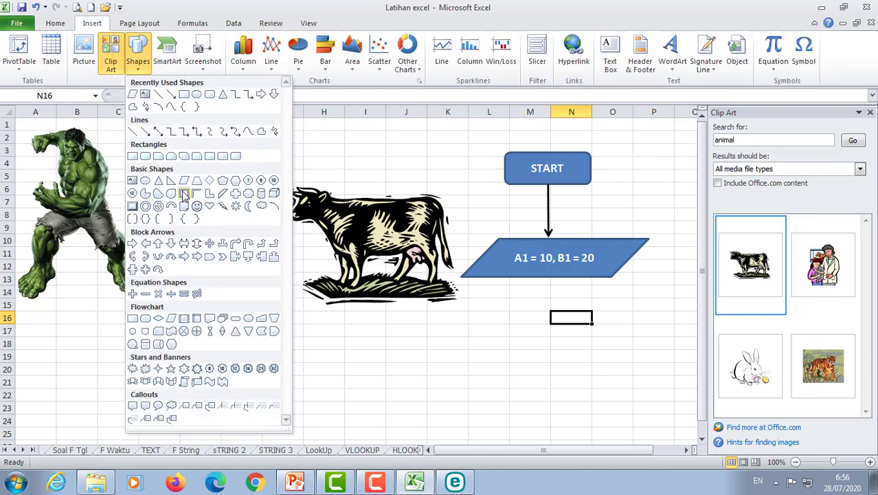
{"action": "left_click", "coordinate": [146, 107]}
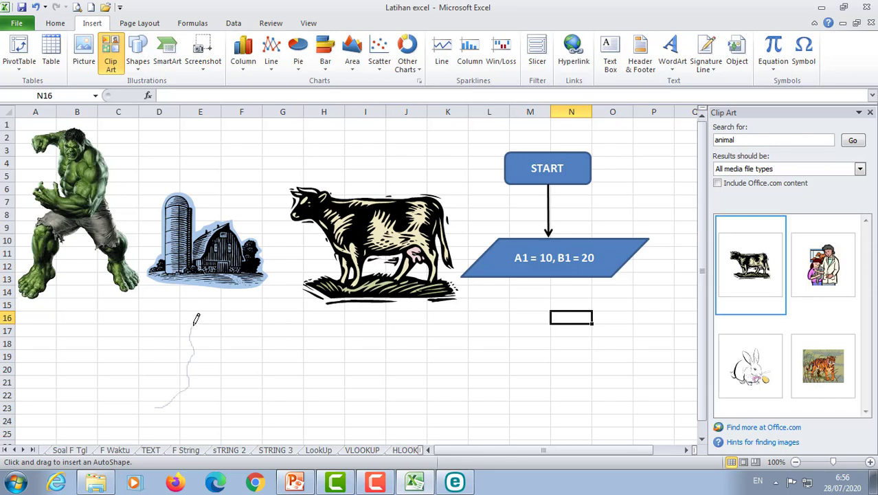
{"action": "left_click_drag", "start_coordinate": [194, 324], "coordinate": [220, 362]}
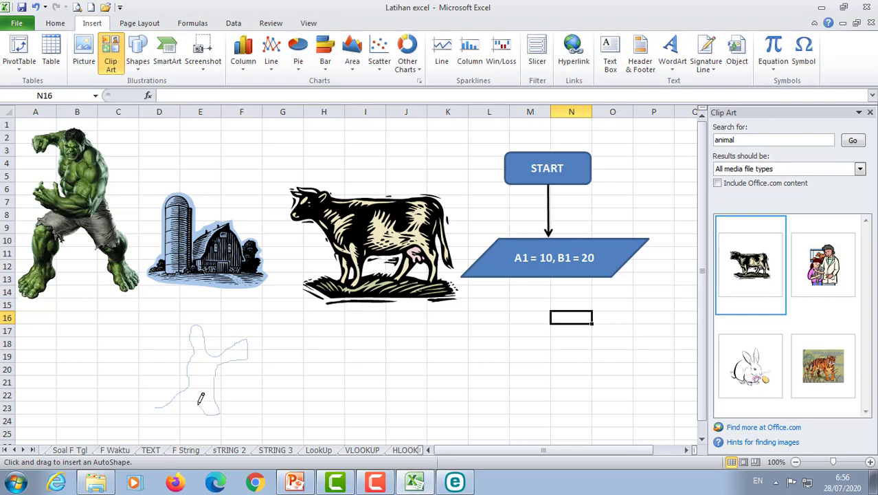
{"action": "left_click_drag", "start_coordinate": [169, 396], "coordinate": [165, 400]}
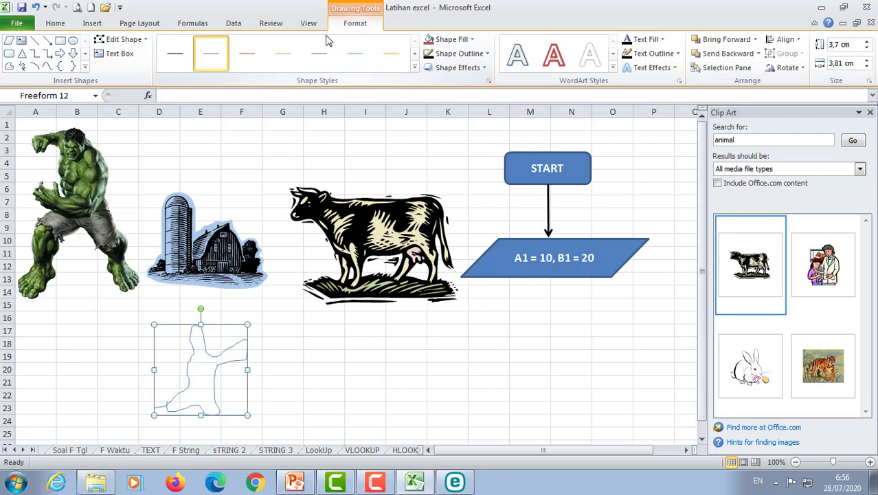
Fill the freehand figure with dark tan and give it a Black, Text 1 outline with a 3 pt weight
{"action": "left_click", "coordinate": [415, 67]}
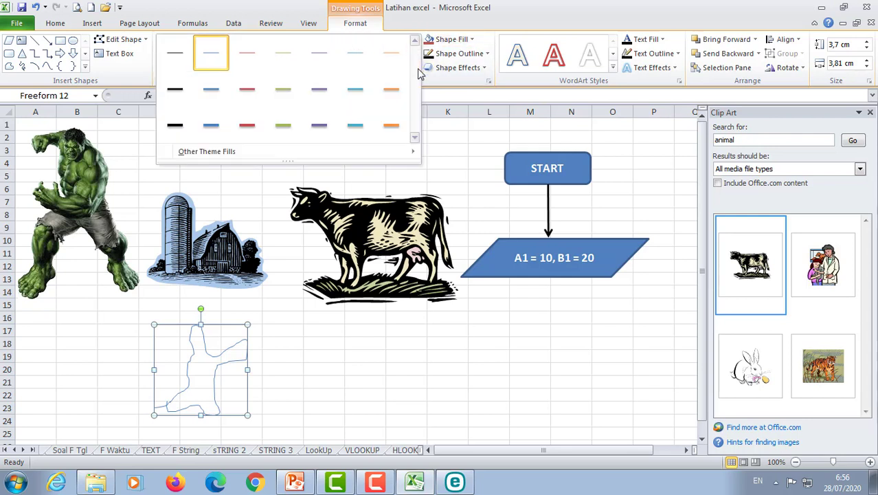
{"action": "left_click", "coordinate": [453, 40]}
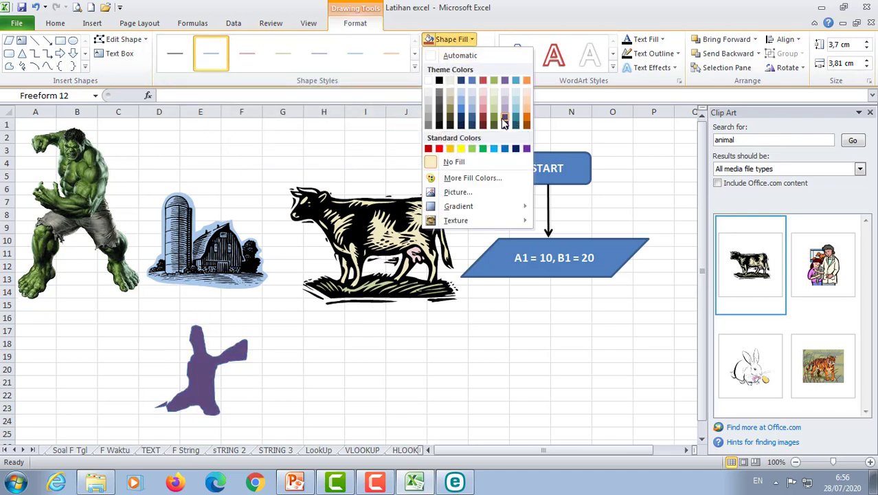
{"action": "left_click", "coordinate": [451, 108]}
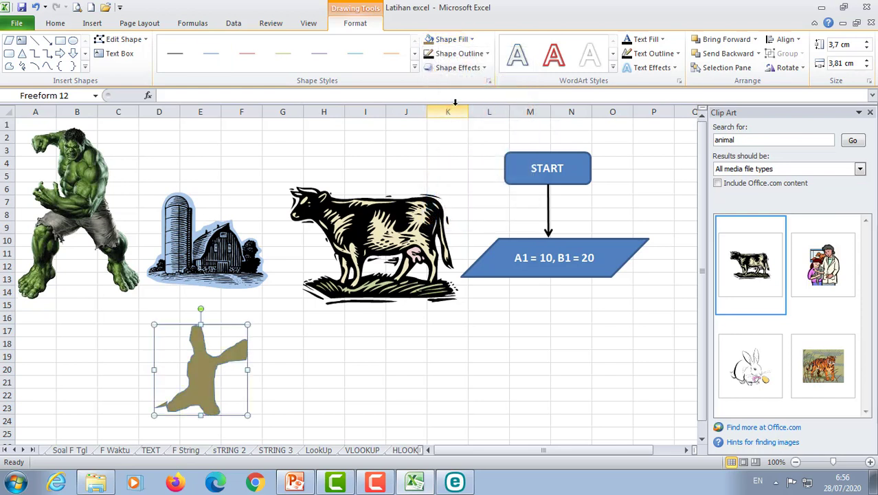
{"action": "left_click", "coordinate": [485, 55]}
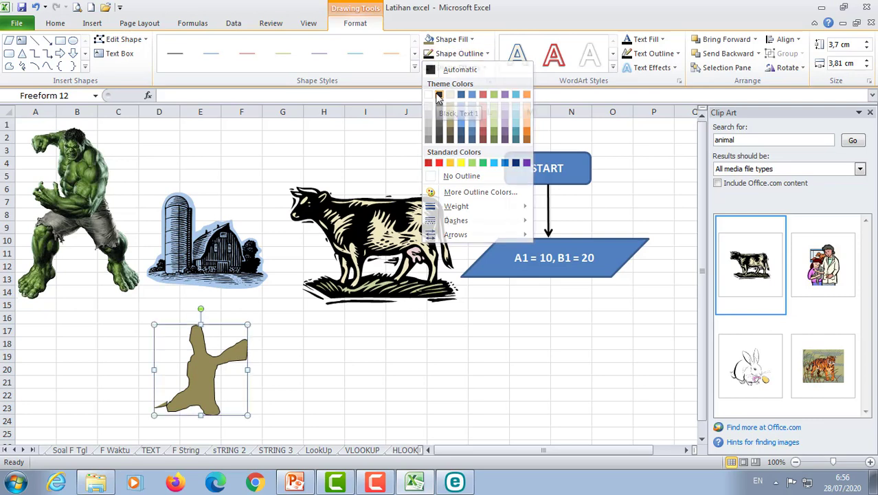
{"action": "left_click", "coordinate": [484, 54]}
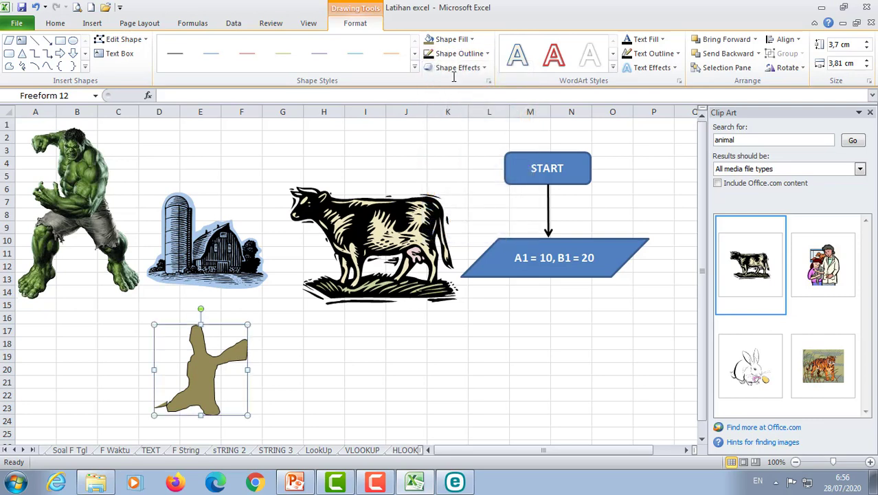
{"action": "left_click", "coordinate": [488, 54]}
{"action": "mouse_move", "coordinate": [467, 210]}
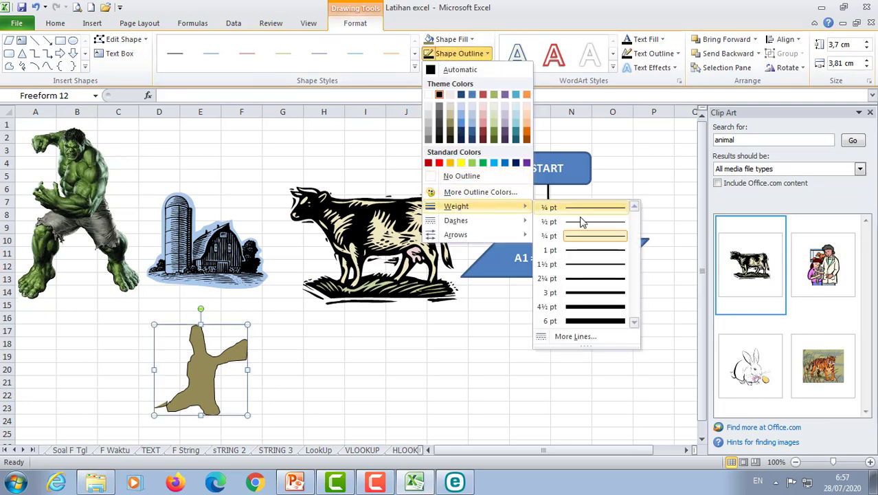
{"action": "left_click", "coordinate": [589, 294]}
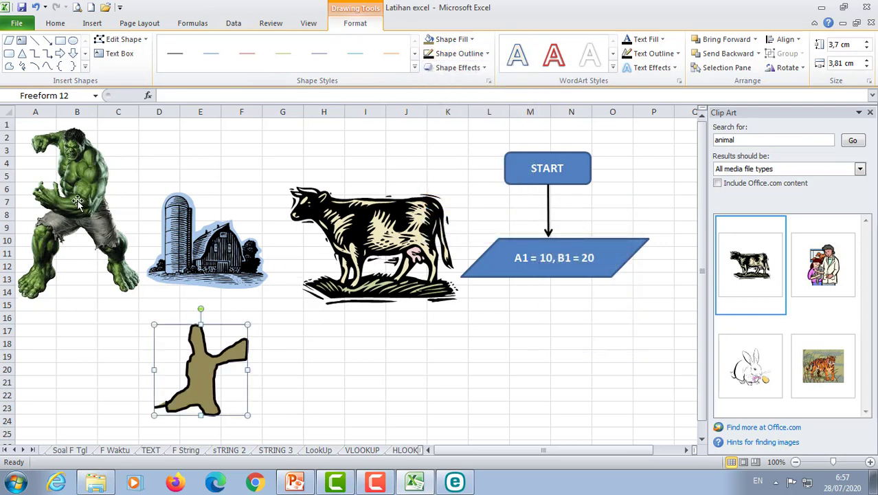
{"action": "left_click", "coordinate": [92, 23]}
{"action": "left_click", "coordinate": [137, 52]}
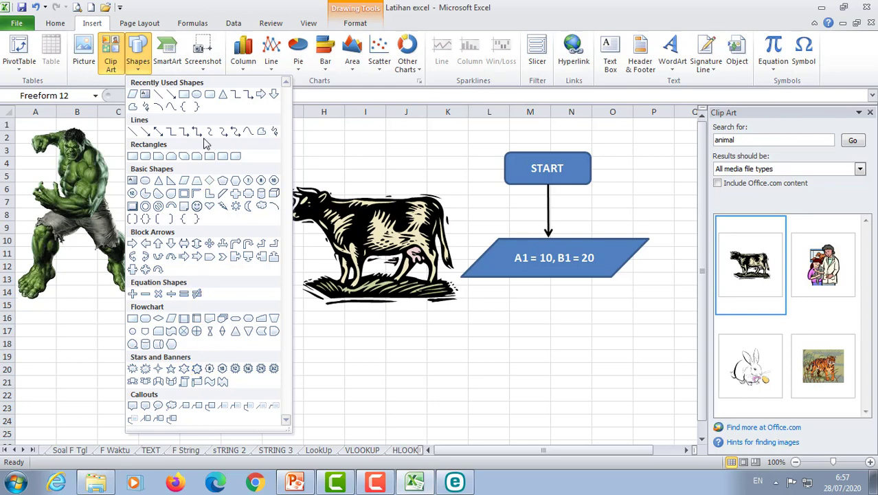
{"action": "key", "text": "Escape"}
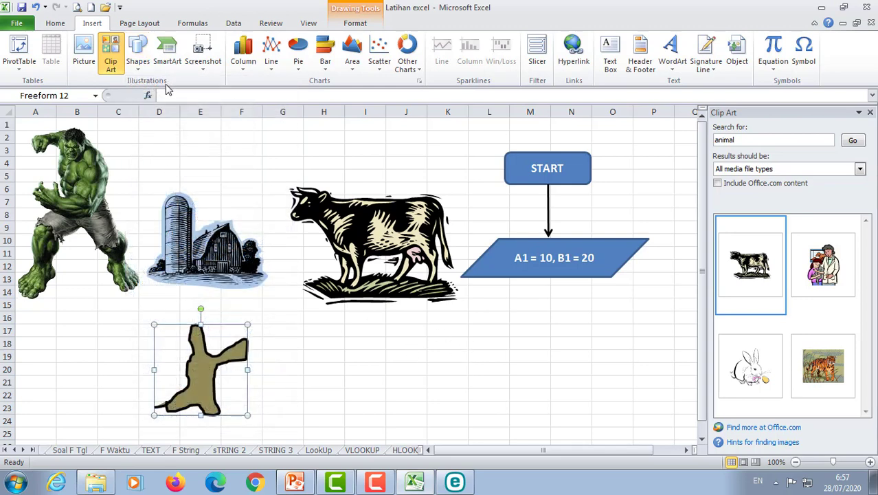
Open the SmartArt graphic chooser and browse its layout categories, including List, Process, Cycle, Hierarchy and Relationship
{"action": "left_click", "coordinate": [169, 55]}
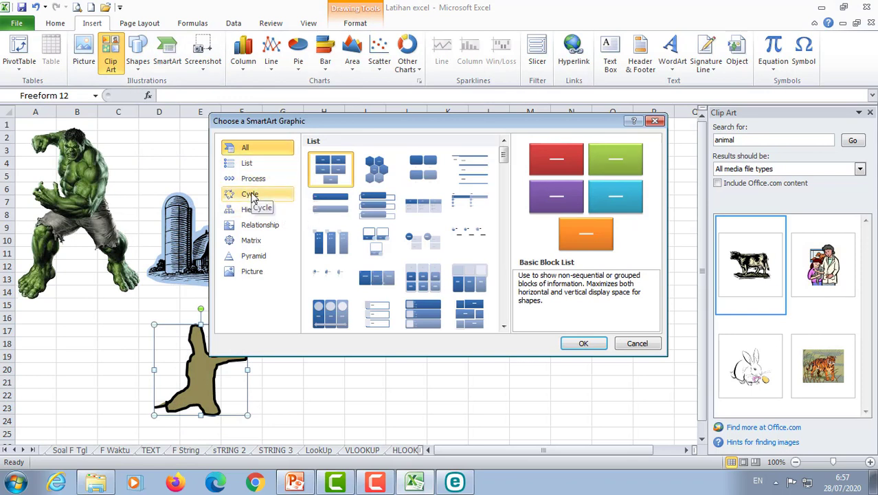
{"action": "left_click", "coordinate": [247, 163]}
{"action": "left_click", "coordinate": [249, 195]}
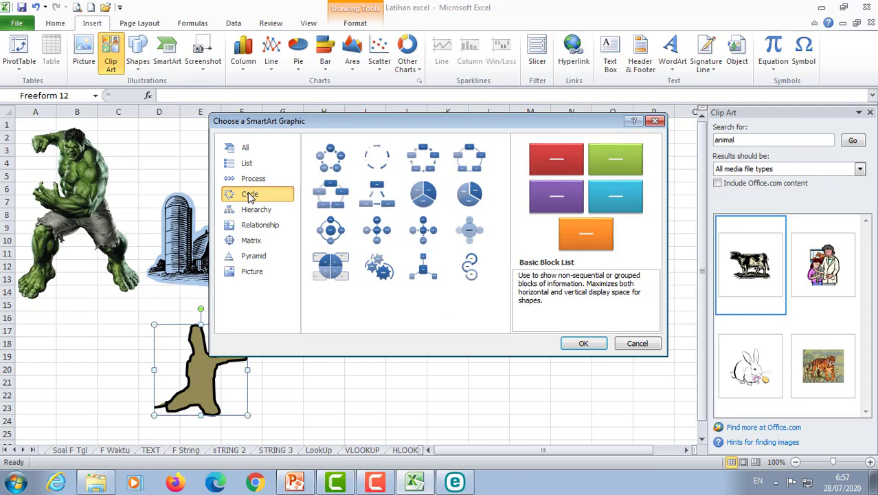
{"action": "left_click", "coordinate": [247, 226]}
{"action": "left_click", "coordinate": [253, 205]}
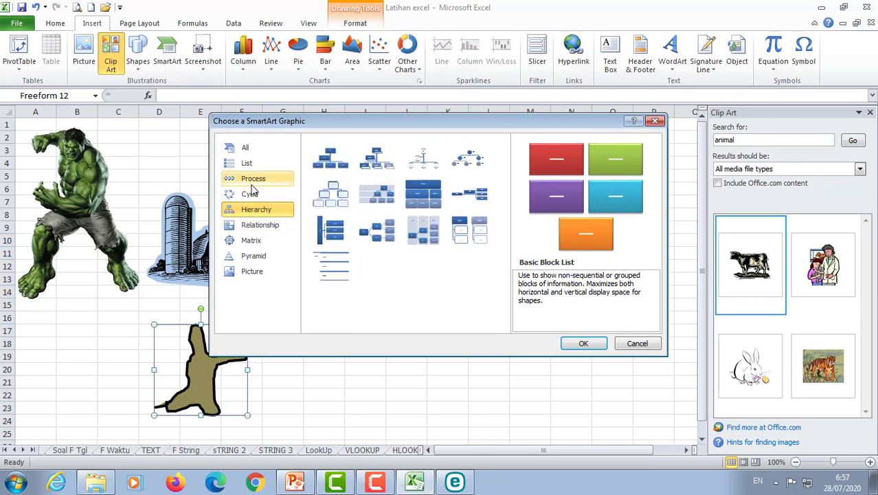
{"action": "left_click", "coordinate": [251, 179]}
{"action": "left_click", "coordinate": [247, 165]}
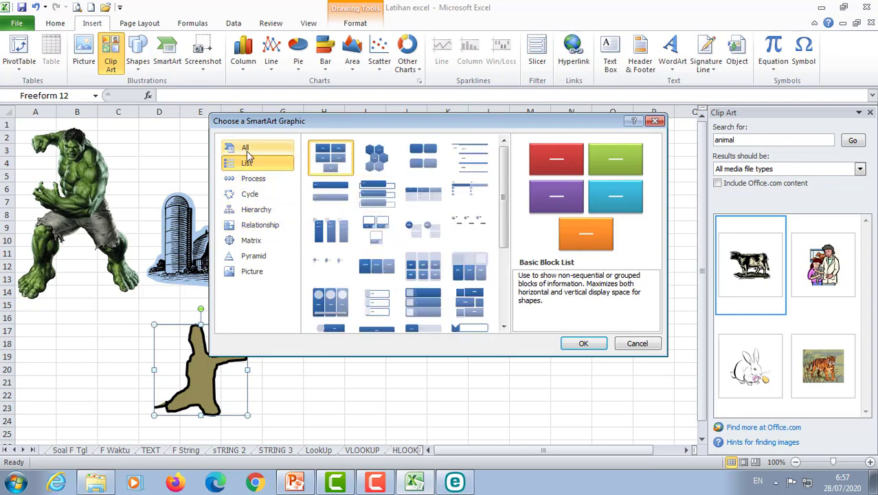
{"action": "left_click", "coordinate": [246, 148]}
{"action": "scroll", "coordinate": [478, 224], "scroll_direction": "down", "scroll_amount": 5}
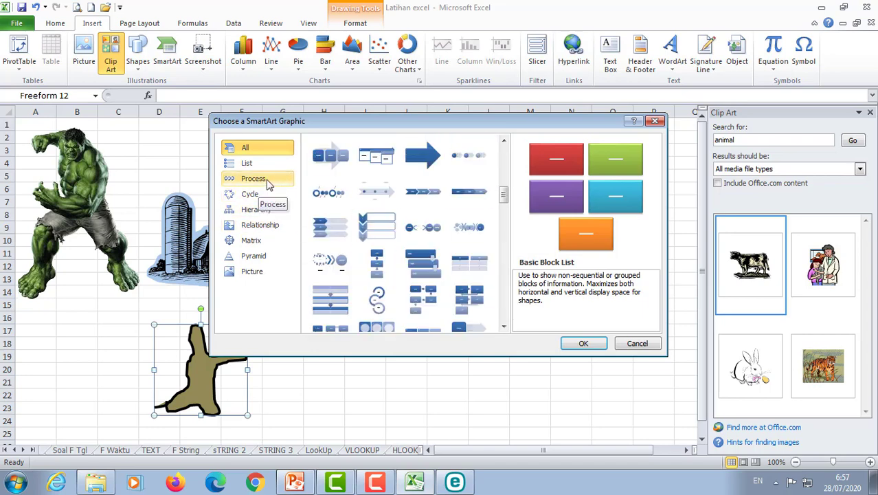
Insert a Segmented Cycle SmartArt graphic from the Cycle category
{"action": "left_click", "coordinate": [255, 194]}
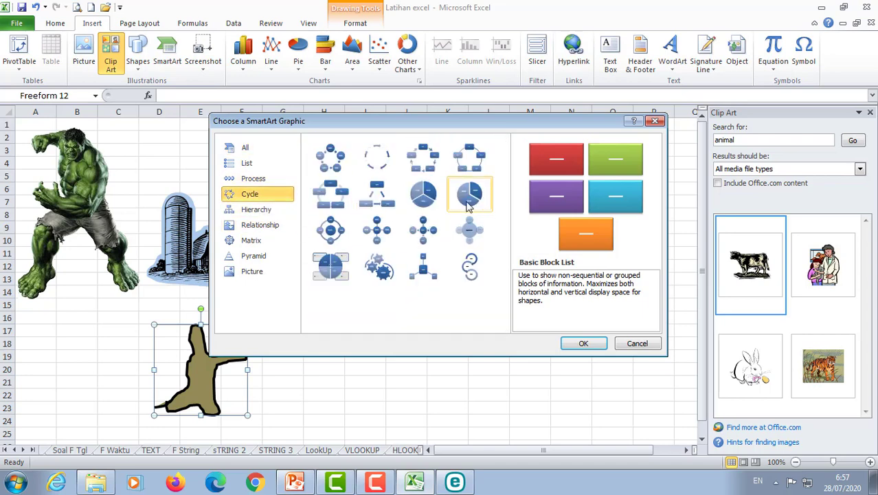
{"action": "left_click", "coordinate": [423, 195]}
{"action": "left_click", "coordinate": [588, 344]}
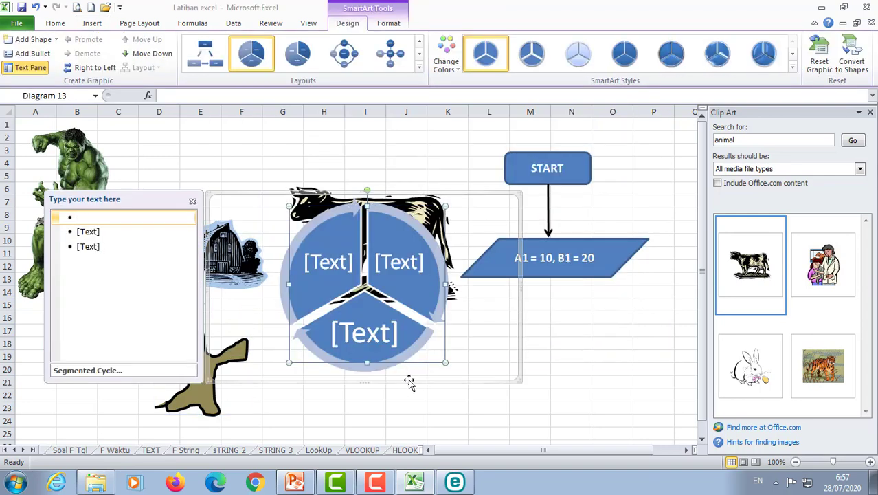
Move the SmartArt graphic below the cow picture and flowchart, onto the empty cells around rows 19 to 33
{"action": "left_click_drag", "start_coordinate": [409, 383], "coordinate": [493, 426]}
{"action": "left_click_drag", "start_coordinate": [511, 447], "coordinate": [511, 447]}
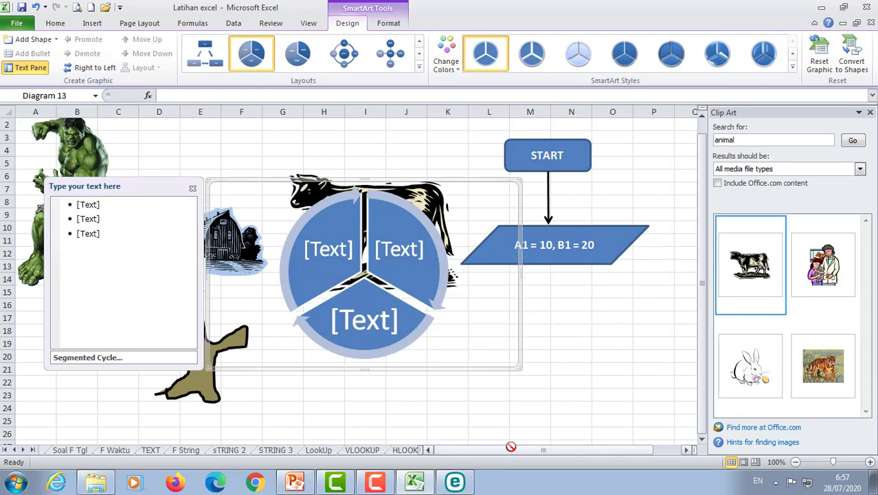
{"action": "scroll", "coordinate": [521, 381], "scroll_direction": "down", "scroll_amount": 3}
{"action": "scroll", "coordinate": [521, 380], "scroll_direction": "up", "scroll_amount": 1}
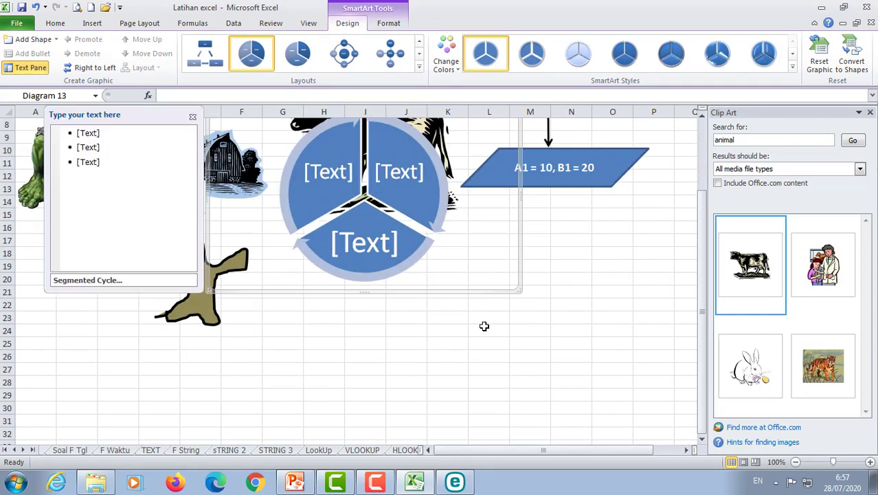
{"action": "scroll", "coordinate": [484, 326], "scroll_direction": "up", "scroll_amount": 2}
{"action": "left_click_drag", "start_coordinate": [516, 384], "coordinate": [618, 394]}
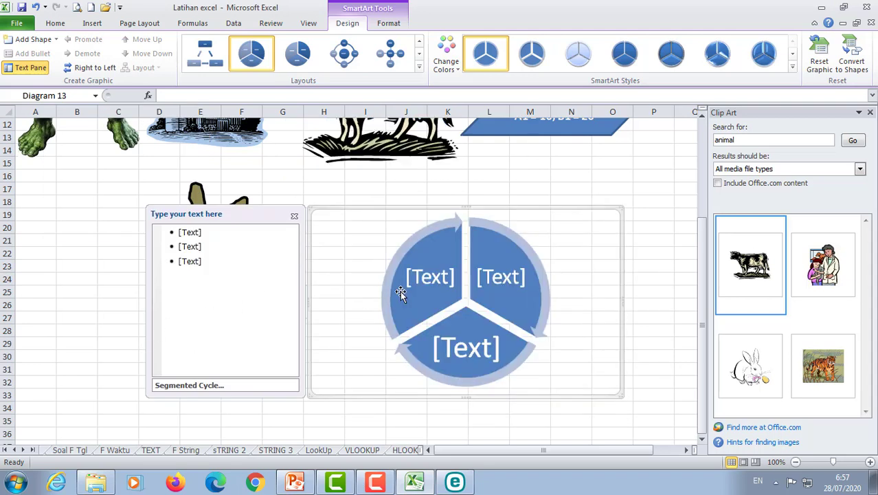
Label the three cycle segments A, B and C, and shift the SmartArt graphic up to start at row 16
{"action": "left_click", "coordinate": [189, 235]}
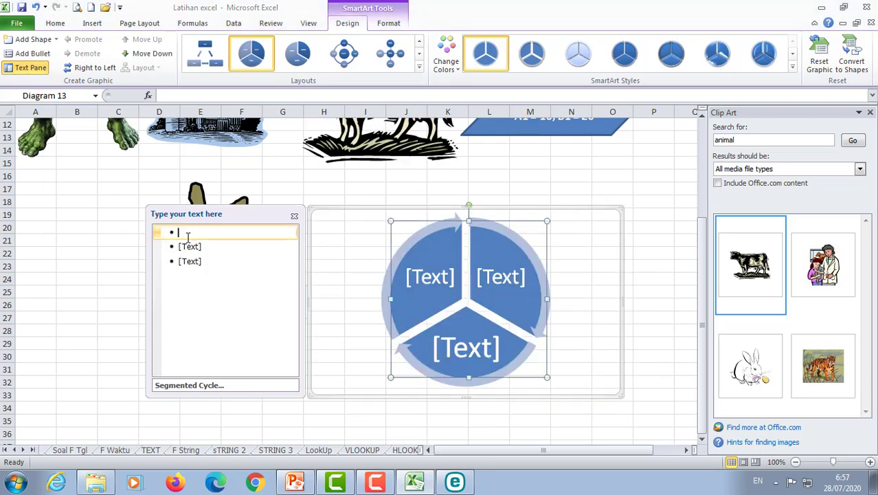
{"action": "type", "text": "A"}
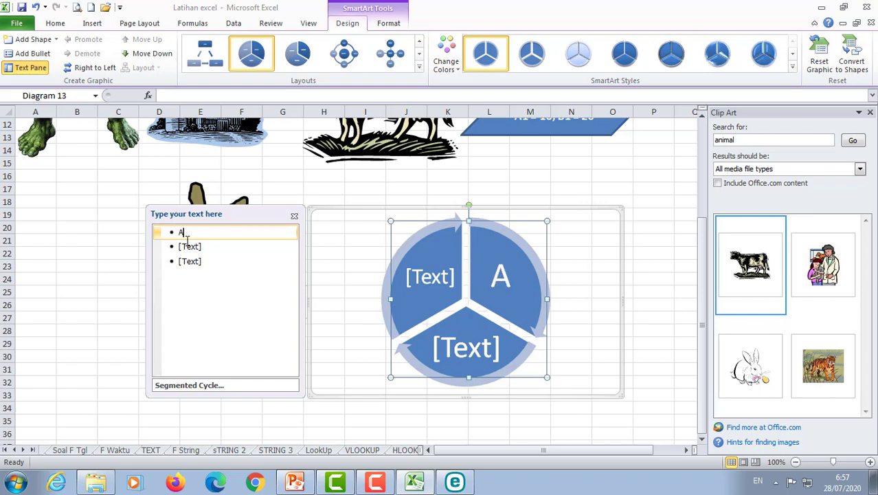
{"action": "left_click", "coordinate": [192, 247]}
{"action": "type", "text": "B"}
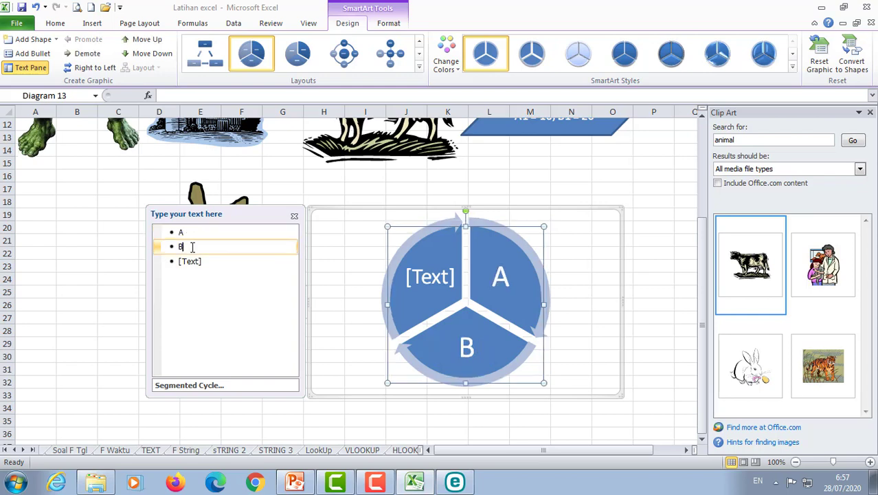
{"action": "left_click", "coordinate": [196, 268]}
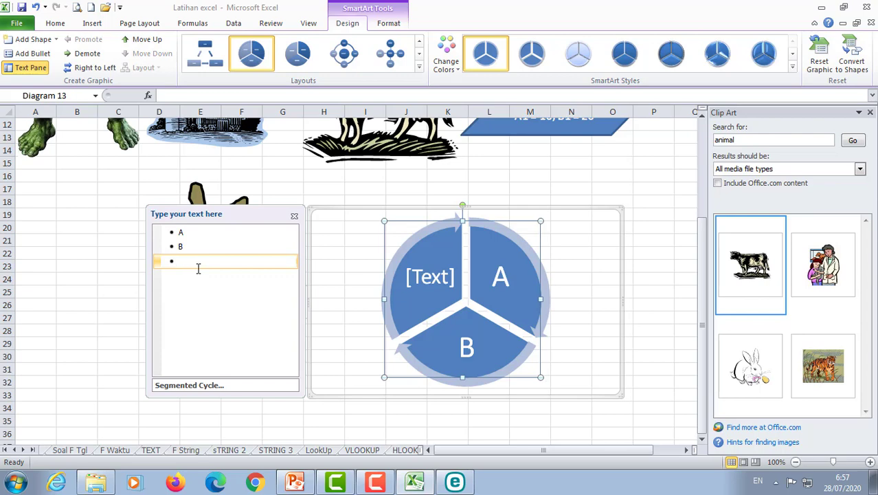
{"action": "type", "text": "C"}
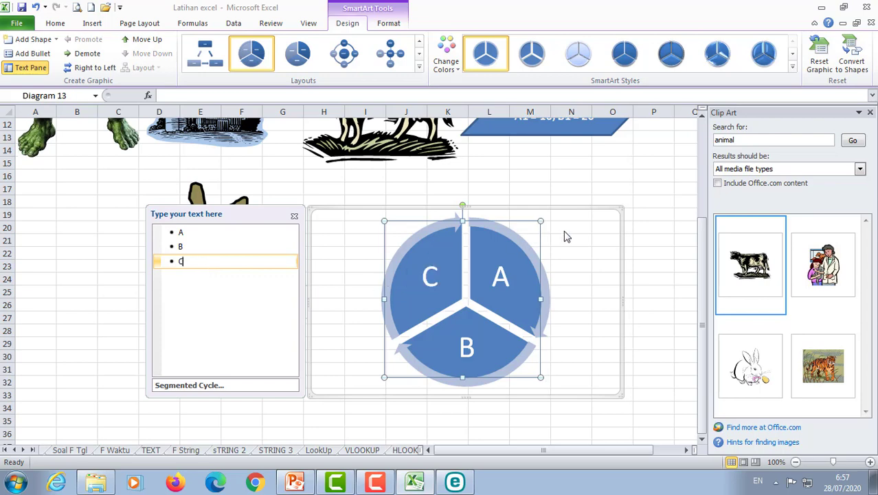
{"action": "left_click", "coordinate": [611, 165]}
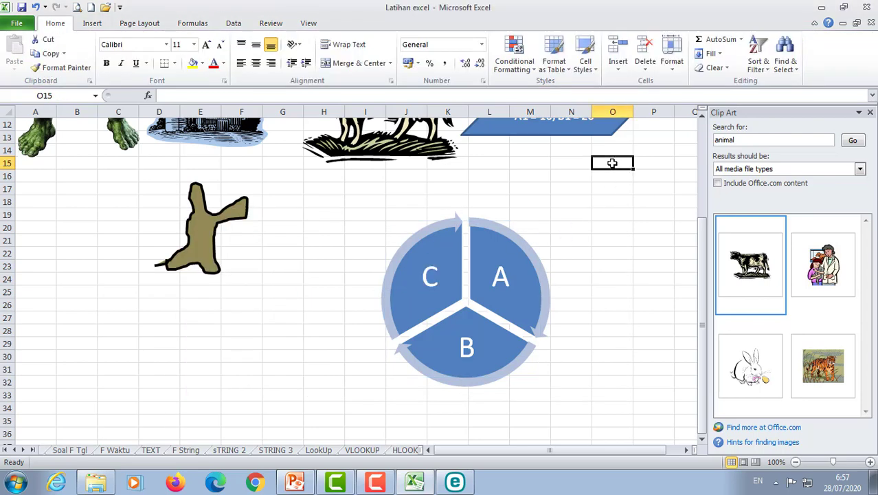
{"action": "left_click", "coordinate": [533, 232]}
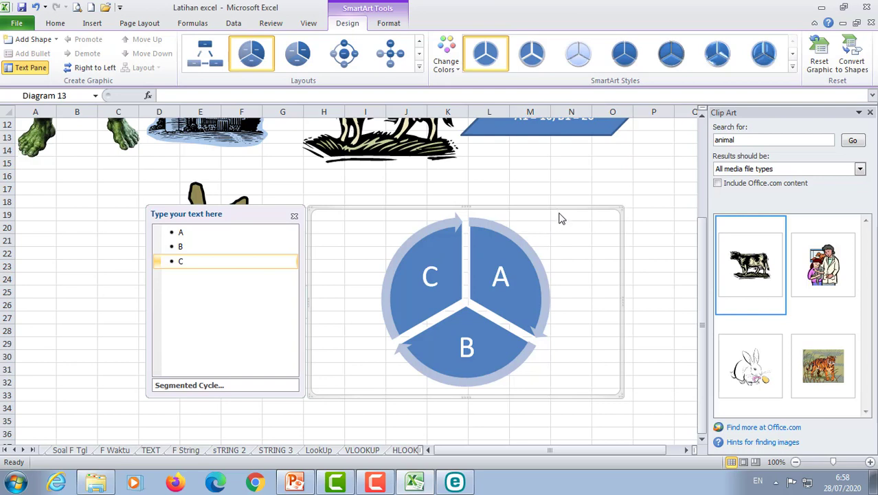
{"action": "left_click_drag", "start_coordinate": [569, 207], "coordinate": [561, 173]}
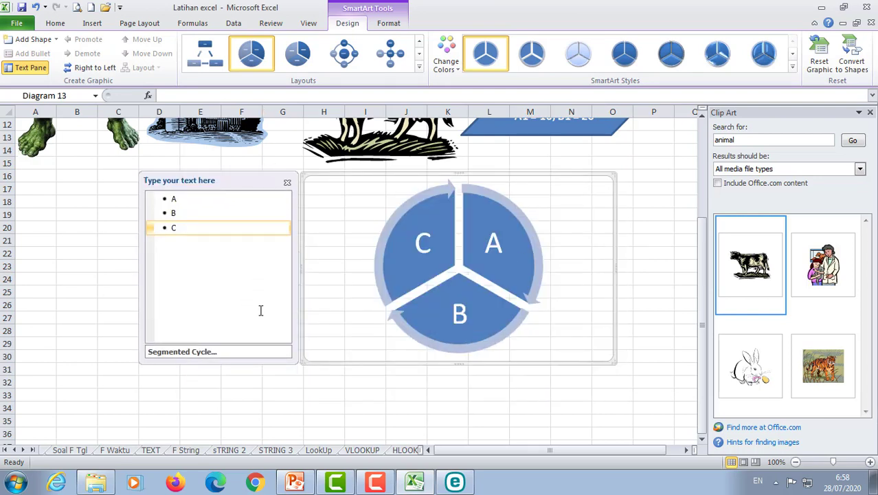
Delete the SmartArt graphic and the freehand figure from the worksheet
{"action": "left_click", "coordinate": [578, 366]}
{"action": "left_click", "coordinate": [545, 294]}
{"action": "key", "text": "Delete"}
{"action": "left_click", "coordinate": [214, 232]}
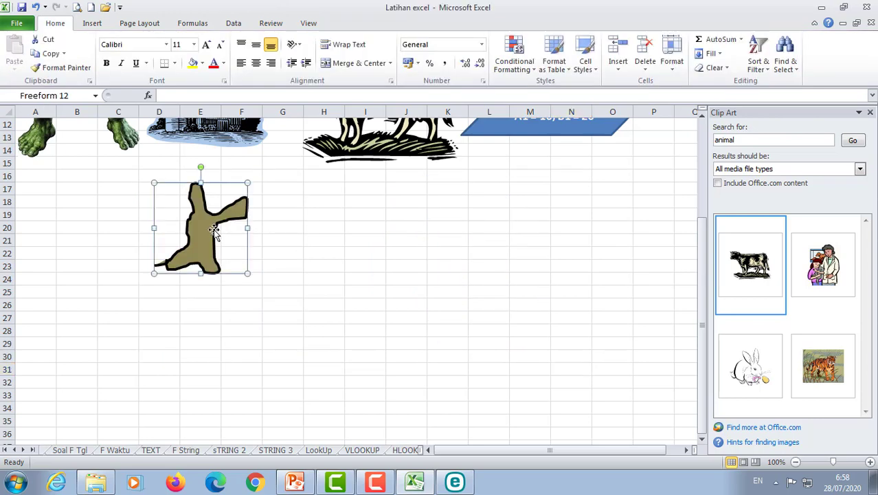
{"action": "key", "text": "Delete"}
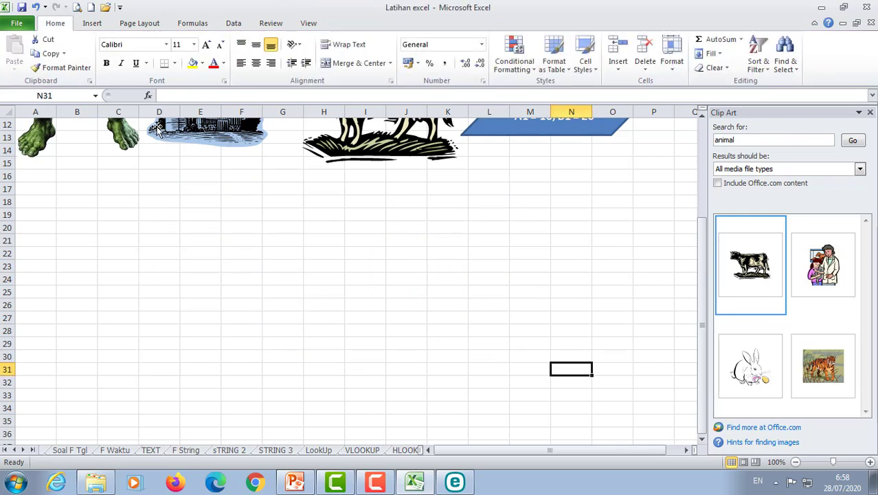
Insert a screenshot of the open PENGOLAH ANGKA PowerPoint window into the worksheet, first bringing that window up so it is available
{"action": "left_click", "coordinate": [102, 23]}
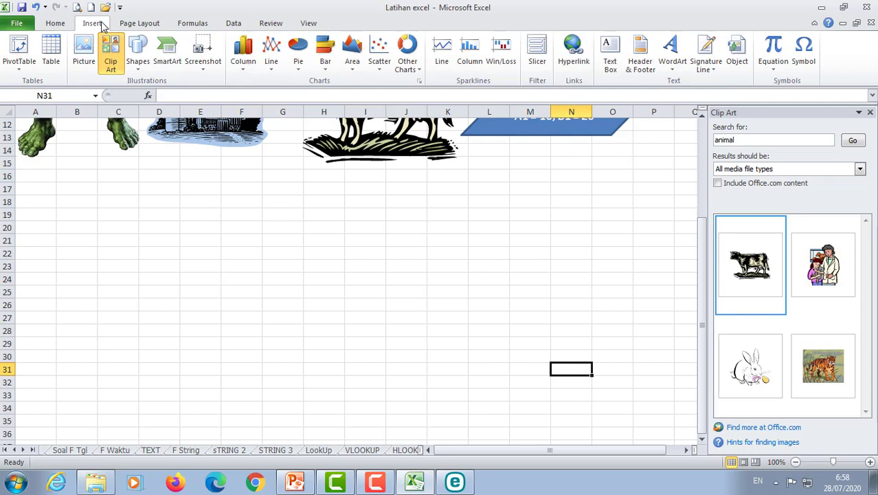
{"action": "left_click", "coordinate": [204, 75]}
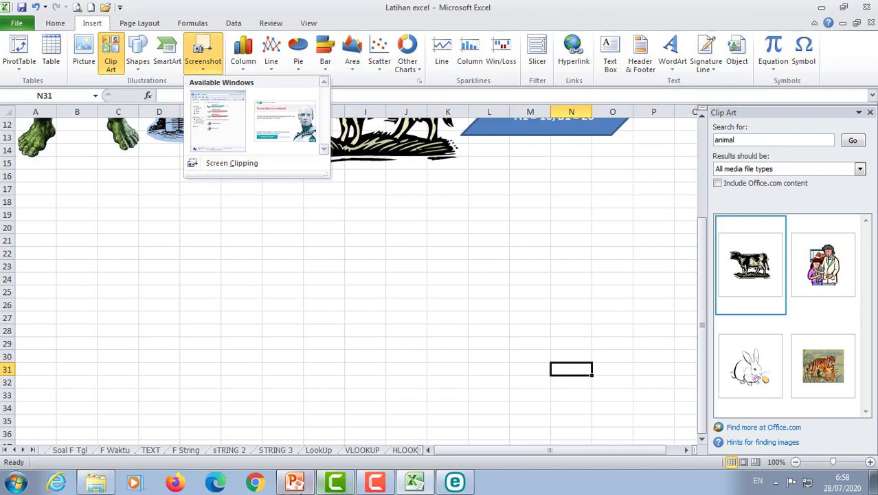
{"action": "left_click", "coordinate": [296, 484]}
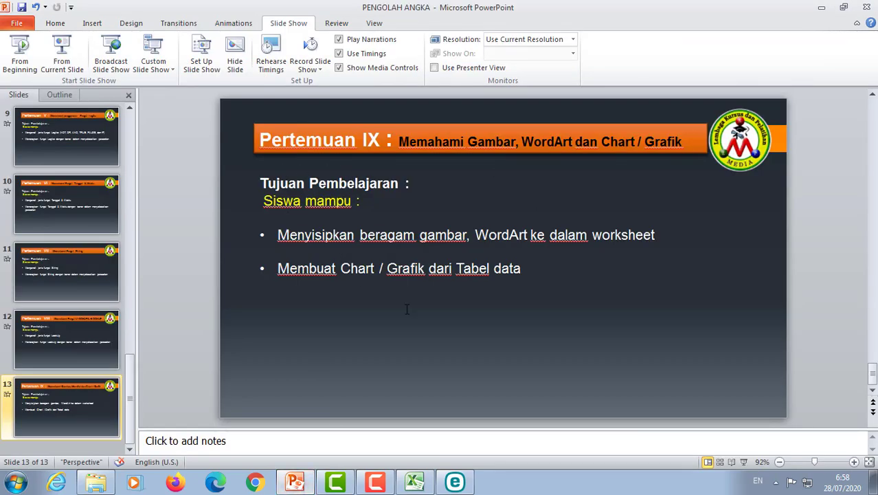
{"action": "left_click", "coordinate": [415, 481]}
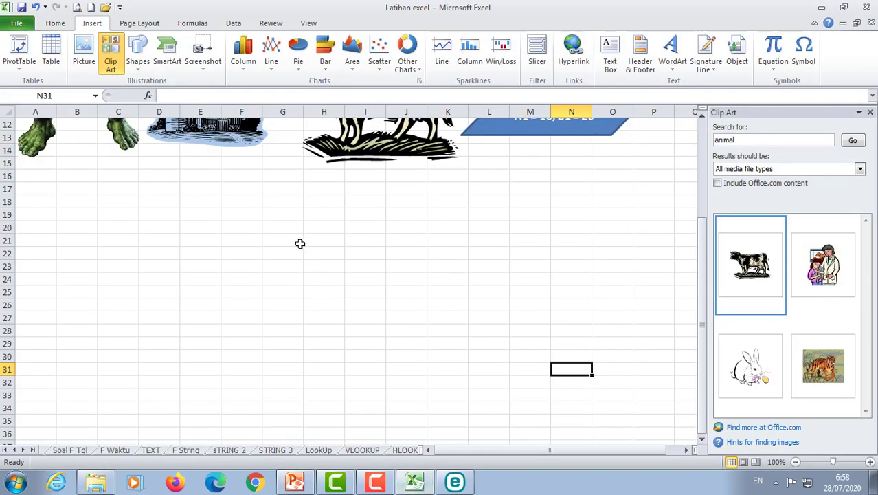
{"action": "left_click", "coordinate": [203, 65]}
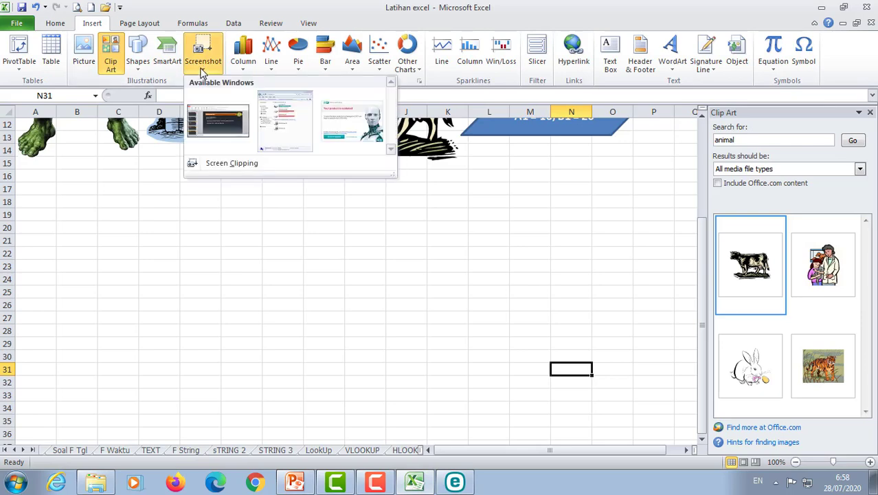
{"action": "left_click", "coordinate": [227, 126]}
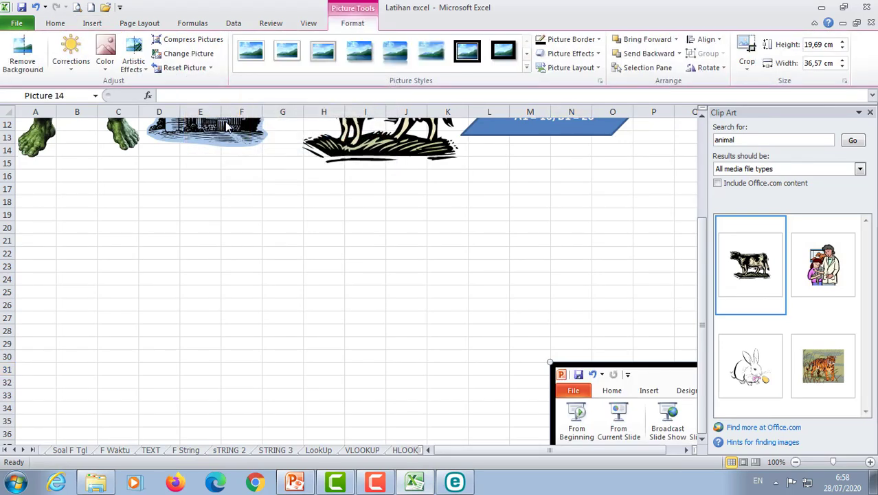
Shrink the PowerPoint screenshot and place it below the pictures, spanning about columns B to J and rows 17 to 31
{"action": "left_click_drag", "start_coordinate": [585, 385], "coordinate": [116, 191]}
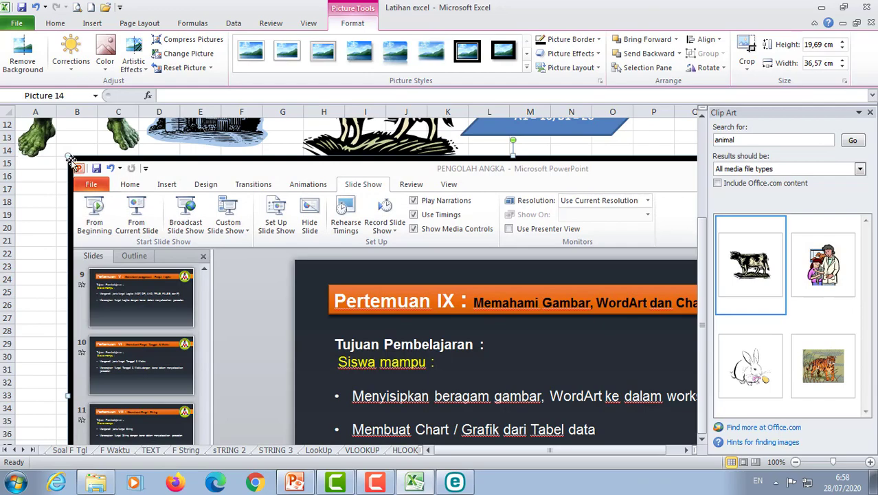
{"action": "left_click_drag", "start_coordinate": [67, 157], "coordinate": [400, 334]}
{"action": "left_click_drag", "start_coordinate": [476, 366], "coordinate": [139, 231]}
{"action": "left_click", "coordinate": [496, 276]}
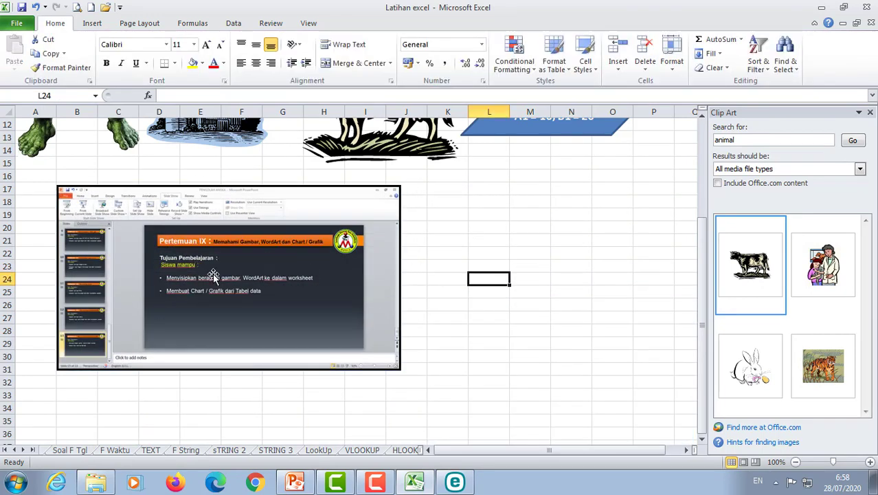
Insert a screen clipping of the PowerPoint slide's orange title banner together with the round logo
{"action": "left_click", "coordinate": [92, 23]}
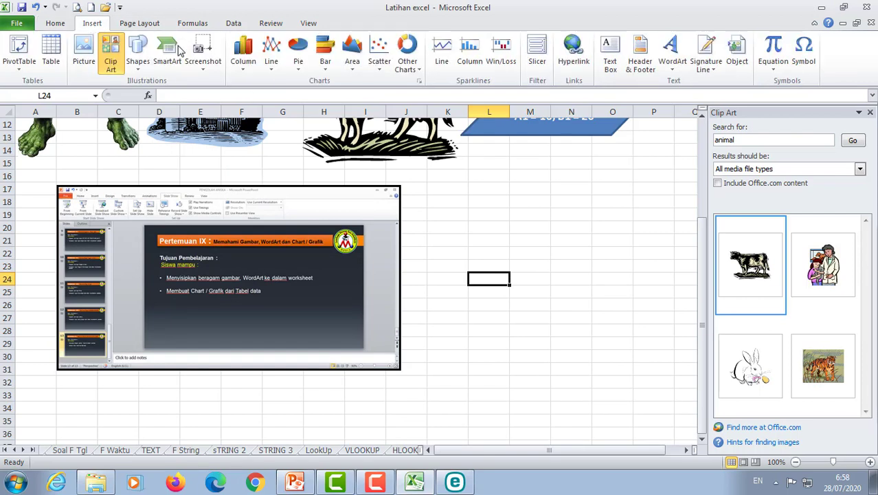
{"action": "left_click", "coordinate": [208, 68]}
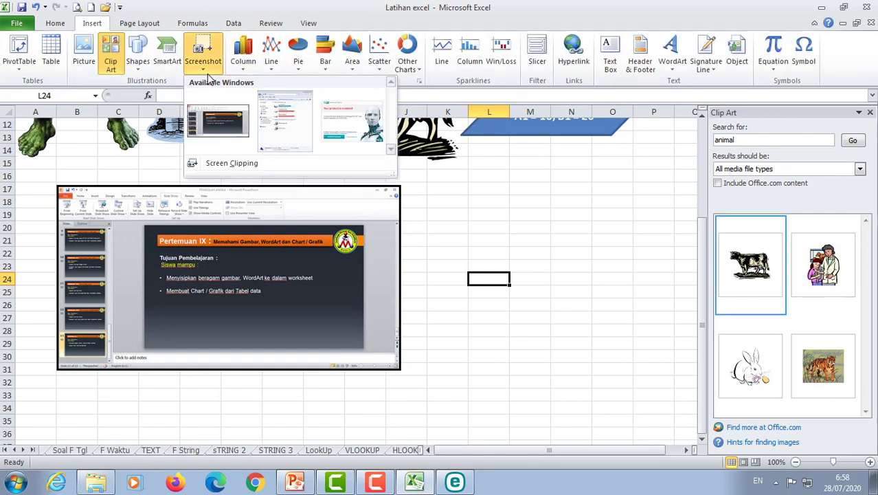
{"action": "left_click", "coordinate": [243, 166]}
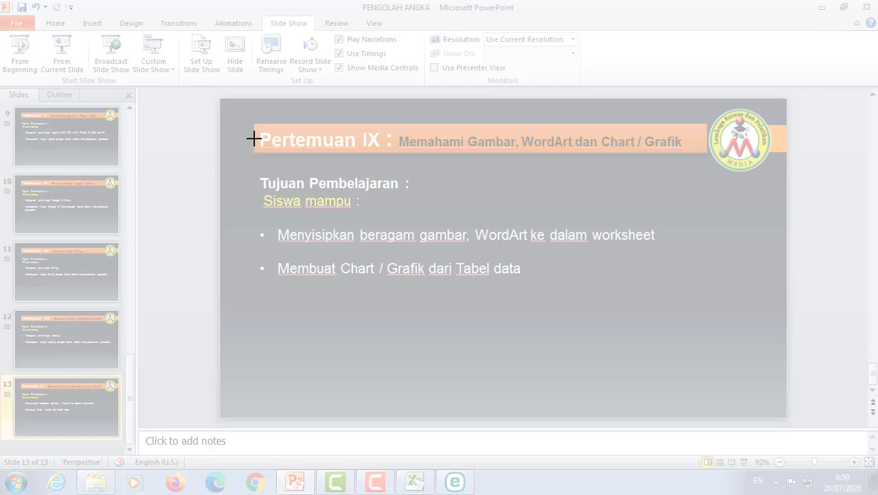
{"action": "left_click_drag", "start_coordinate": [246, 116], "coordinate": [789, 181]}
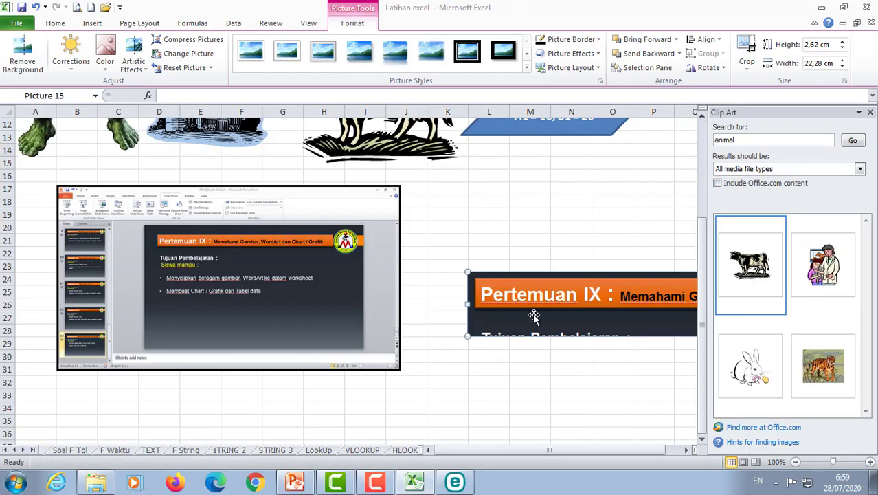
Move the banner clipping to the screenshot's lower edge around rows 30 to 33 and shrink it to about 15 cm wide
{"action": "left_click_drag", "start_coordinate": [515, 304], "coordinate": [63, 368]}
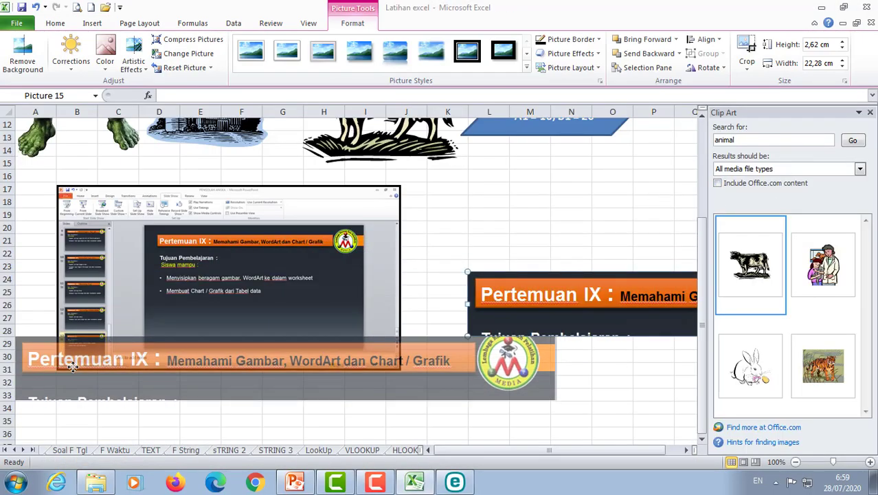
{"action": "left_click_drag", "start_coordinate": [549, 337], "coordinate": [381, 358]}
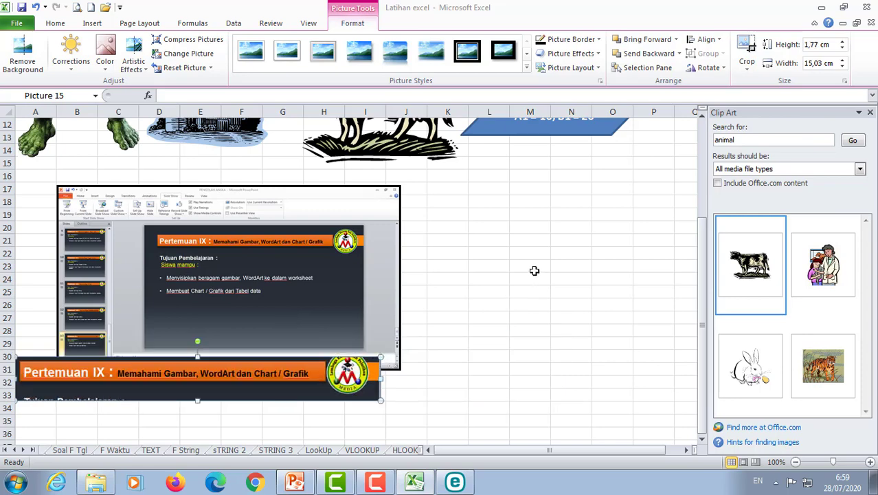
{"action": "scroll", "coordinate": [535, 270], "scroll_direction": "down", "scroll_amount": 2}
{"action": "scroll", "coordinate": [533, 269], "scroll_direction": "up", "scroll_amount": 6}
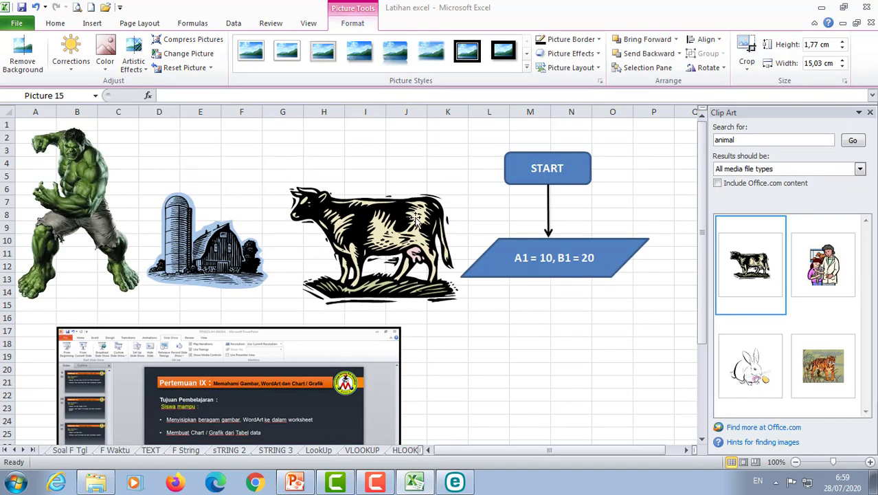
On the WordArt sheet, insert WordArt reading "LKP Media" in the first gallery style and move it to rows 2 to 7, columns A to F
{"action": "left_click", "coordinate": [94, 24]}
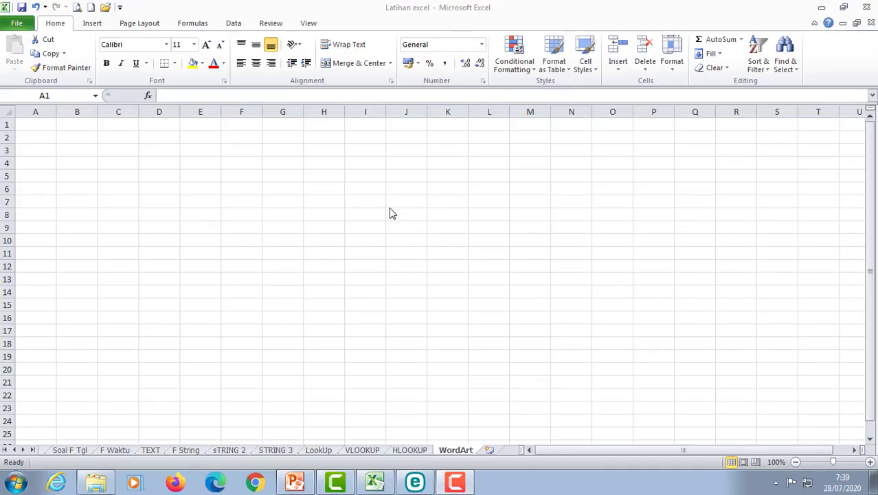
{"action": "left_click", "coordinate": [91, 25]}
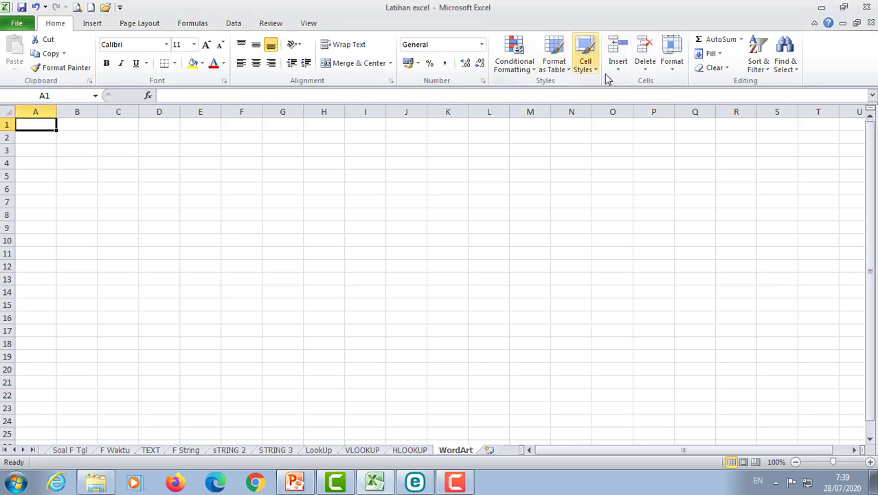
{"action": "left_click", "coordinate": [91, 24]}
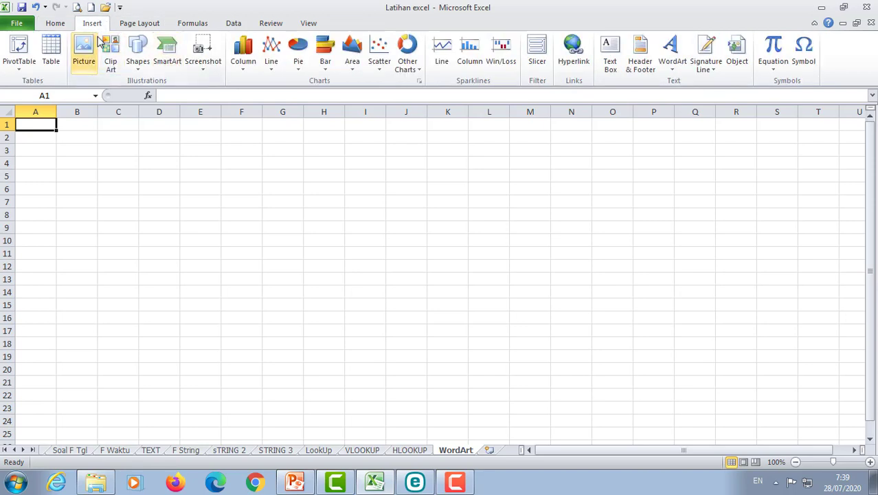
{"action": "left_click", "coordinate": [677, 69]}
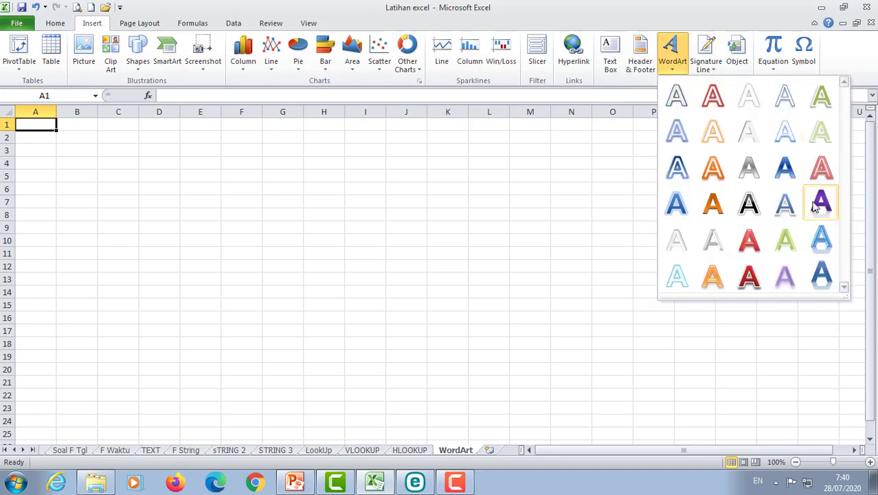
{"action": "left_click", "coordinate": [676, 104]}
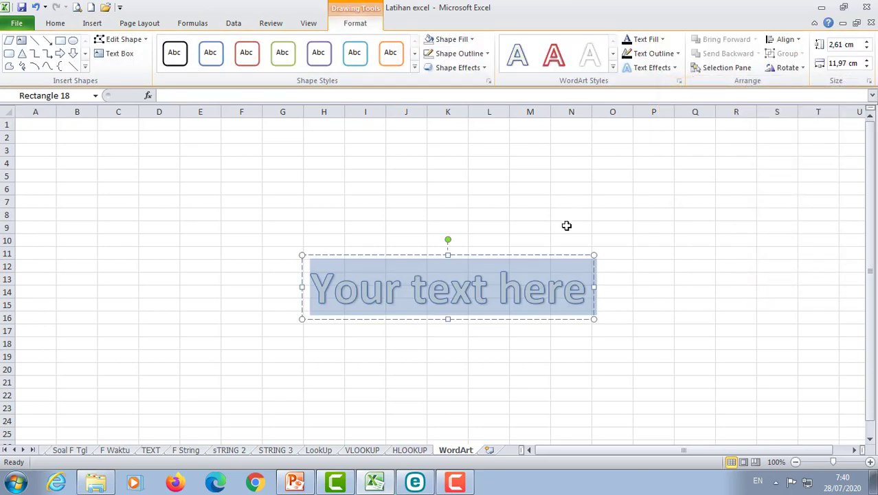
{"action": "type", "text": "LKP Media"}
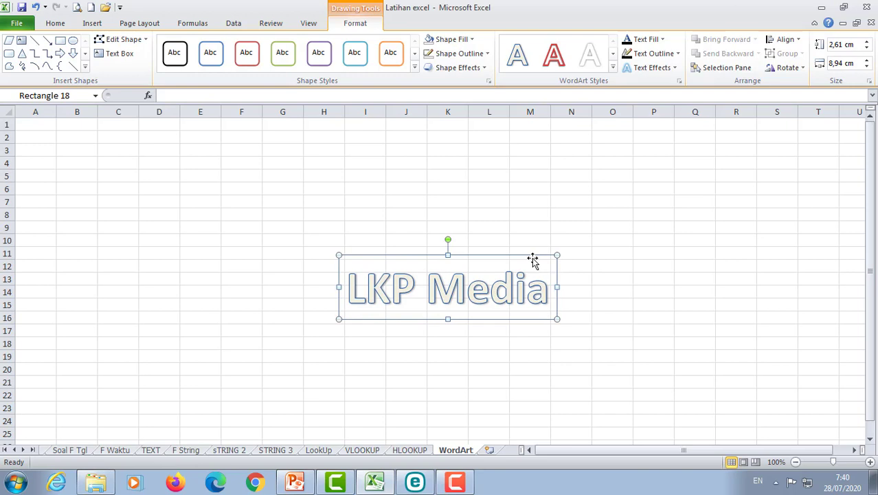
{"action": "left_click_drag", "start_coordinate": [533, 260], "coordinate": [224, 140]}
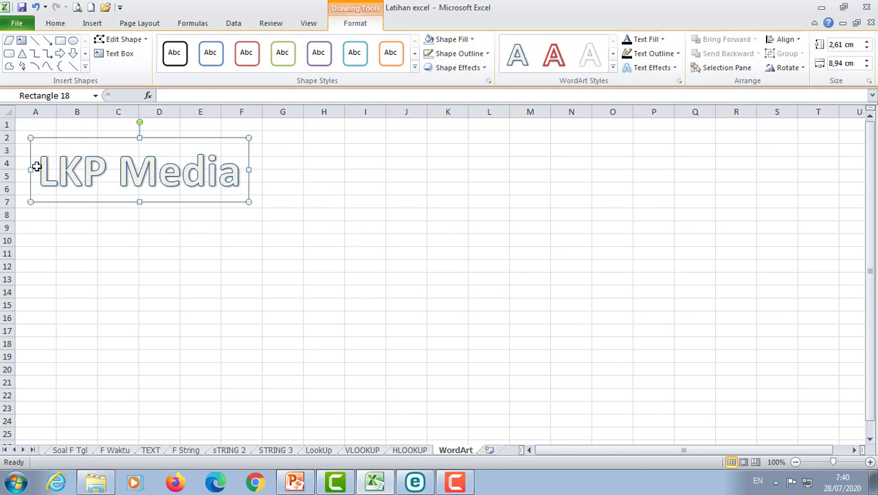
Restyle the "LKP Media" text with the dark red, shadowed WordArt style that applies to all text in the shape
{"action": "left_click_drag", "start_coordinate": [39, 170], "coordinate": [214, 152]}
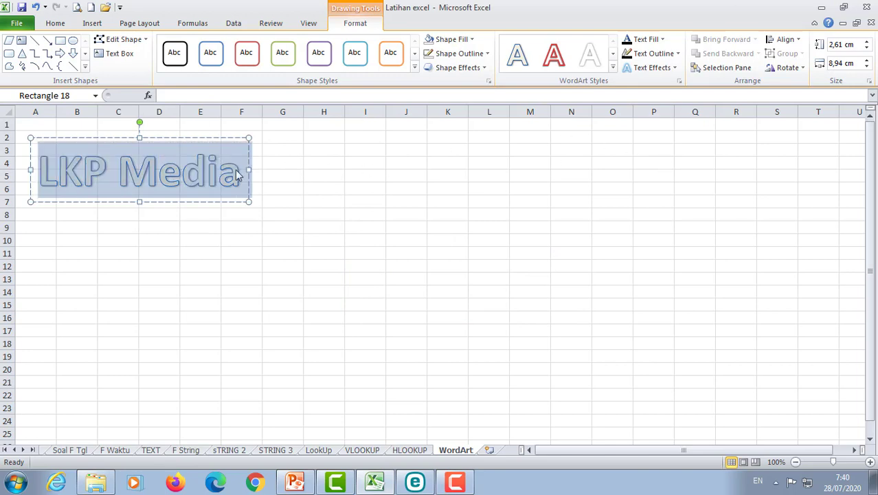
{"action": "left_click", "coordinate": [613, 66]}
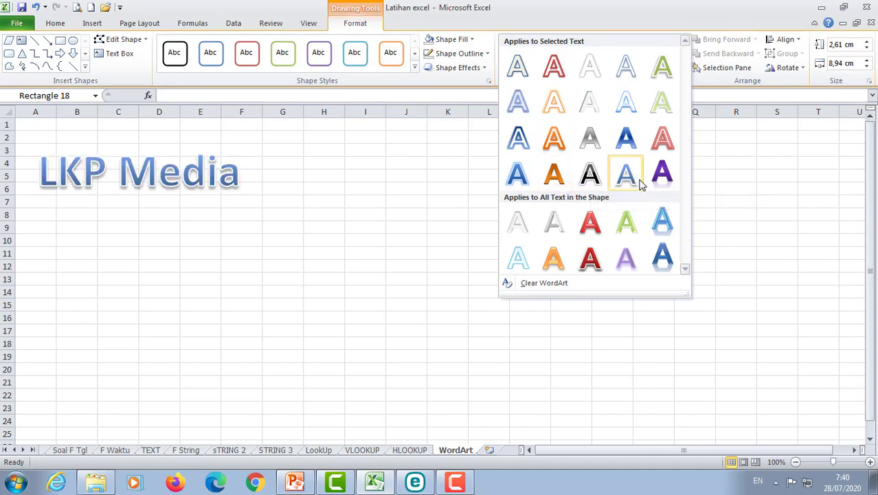
{"action": "left_click", "coordinate": [590, 266]}
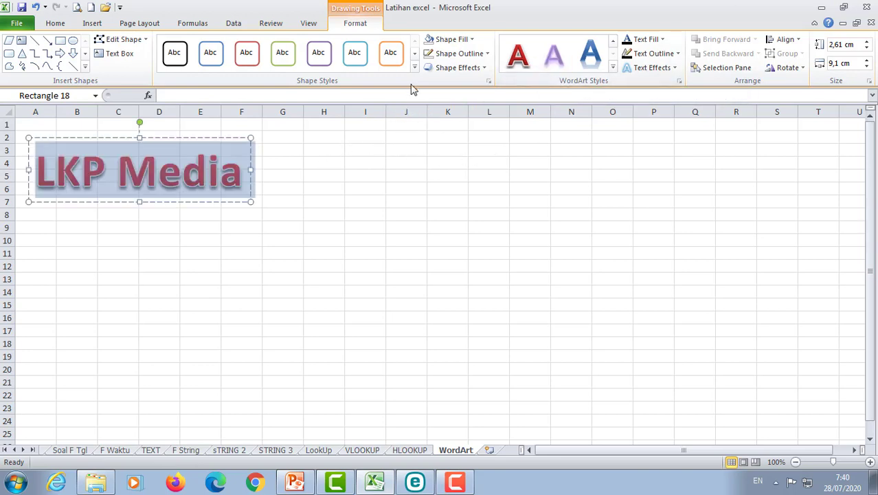
{"action": "left_click", "coordinate": [310, 189]}
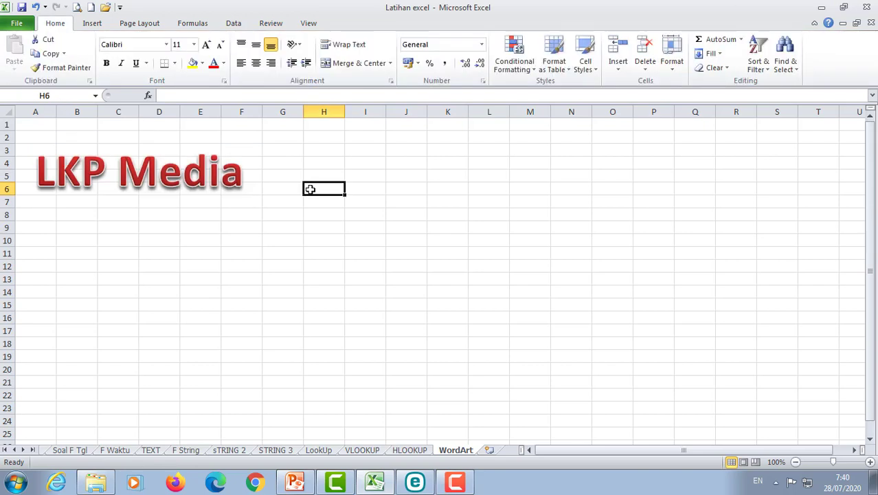
Select all of the "LKP Media" text and examine the shape styles, fill colours, outline options and effect presets offered for its box
{"action": "left_click", "coordinate": [236, 174]}
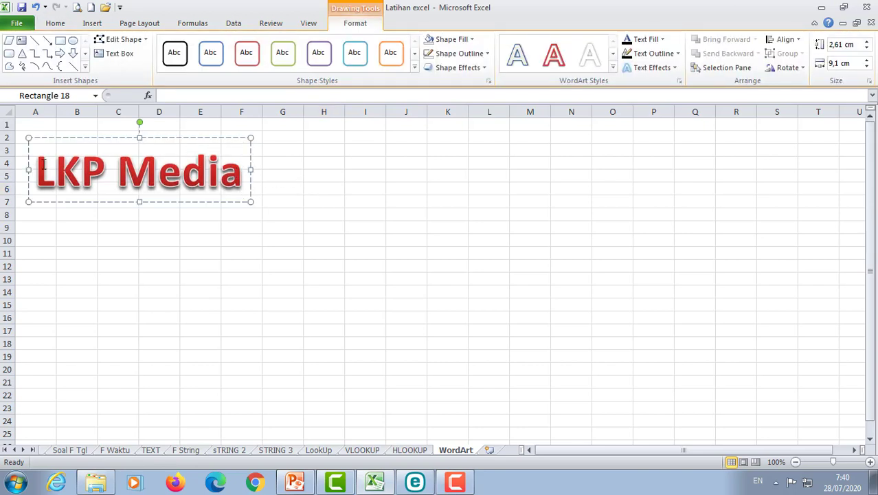
{"action": "left_click_drag", "start_coordinate": [34, 168], "coordinate": [203, 170]}
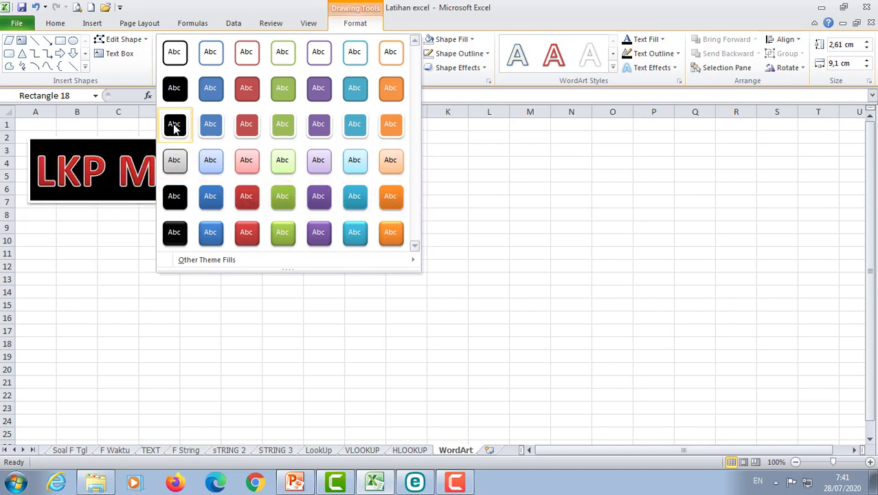
{"action": "left_click", "coordinate": [412, 25]}
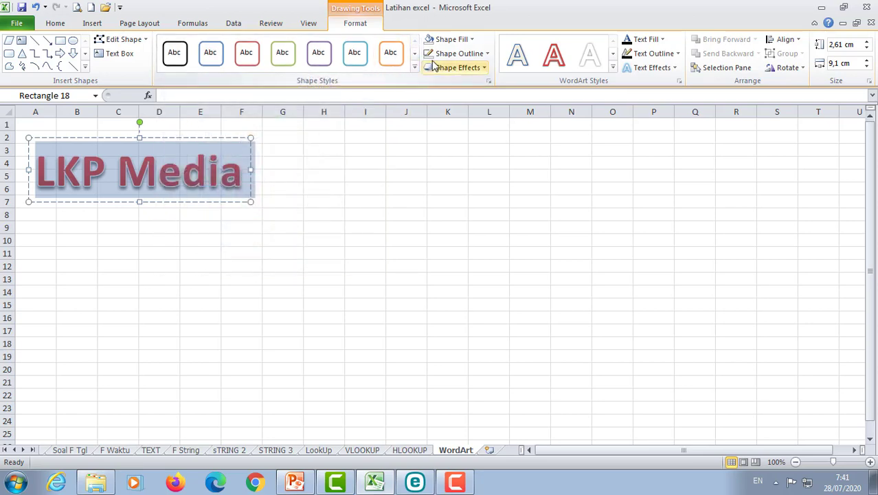
{"action": "left_click", "coordinate": [469, 40]}
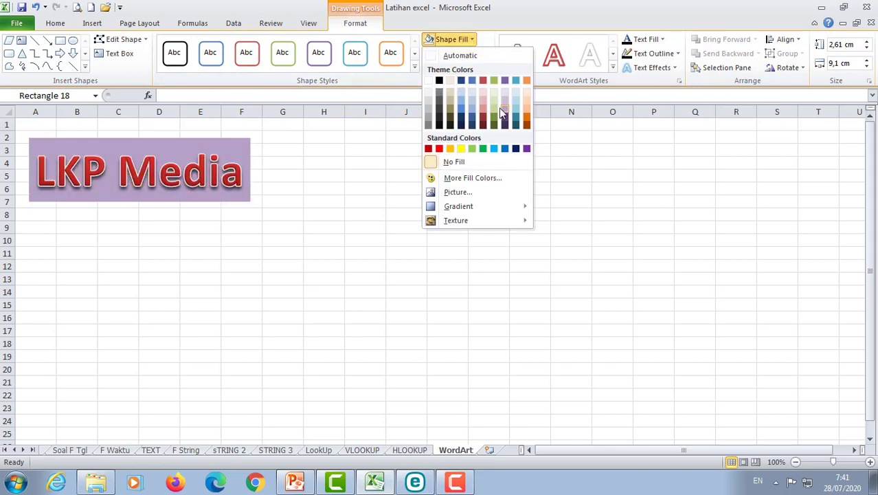
{"action": "left_click", "coordinate": [573, 150]}
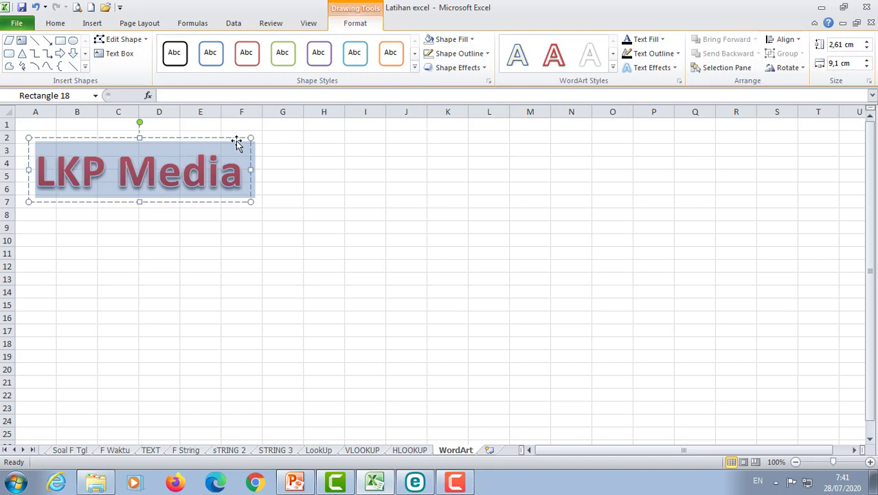
{"action": "left_click", "coordinate": [488, 54]}
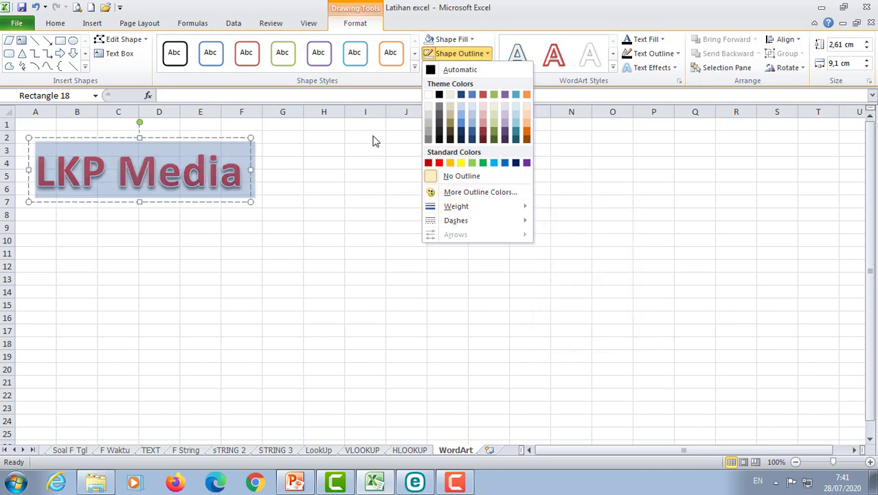
{"action": "left_click", "coordinate": [489, 54]}
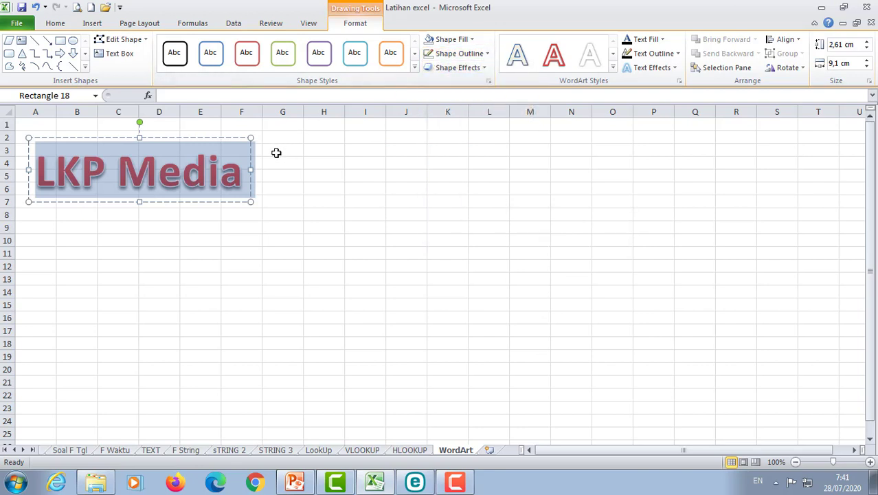
{"action": "left_click", "coordinate": [485, 71]}
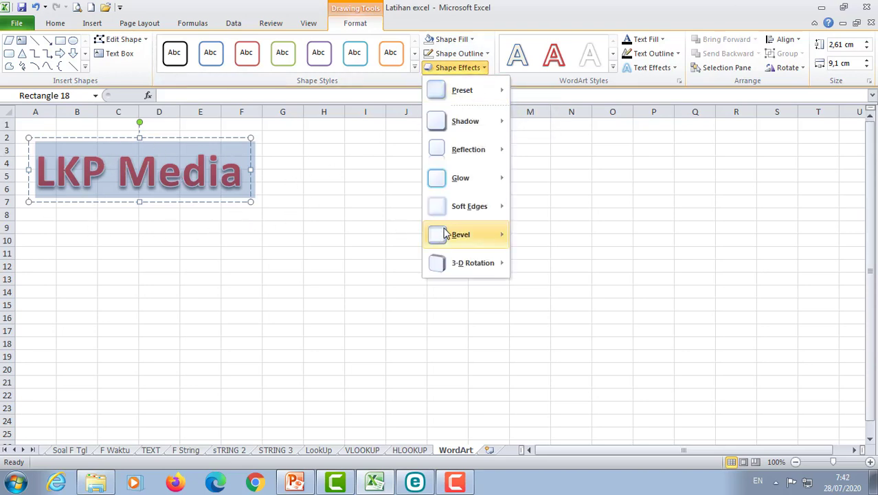
{"action": "mouse_move", "coordinate": [477, 93]}
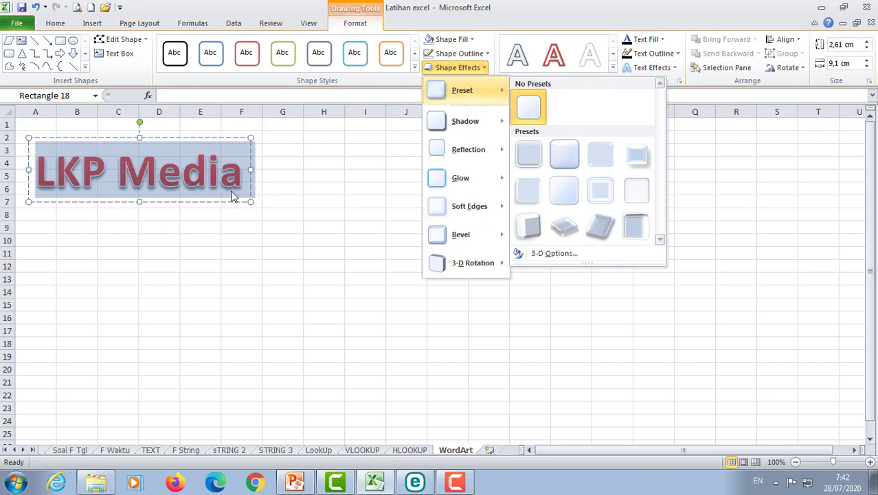
Try the teal outline shape style on the "LKP Media" box, and replace it with the purple gradient style from the fifth gallery row
{"action": "left_click", "coordinate": [355, 55]}
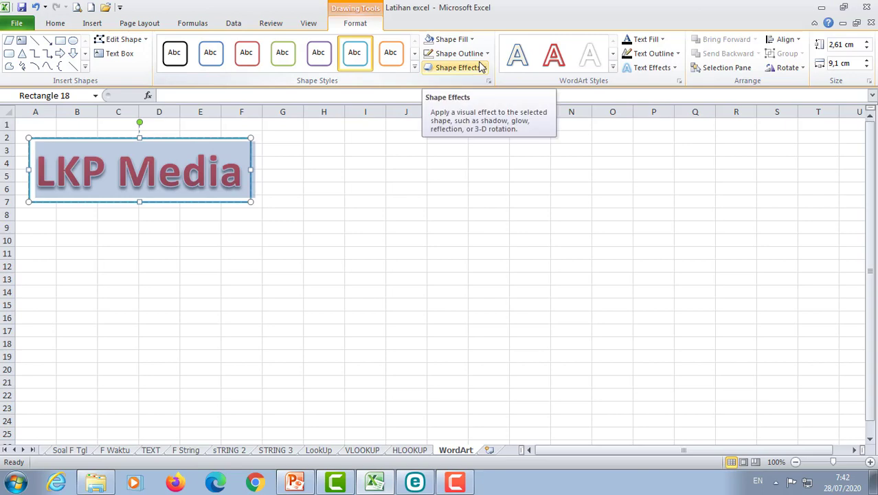
{"action": "left_click", "coordinate": [415, 66]}
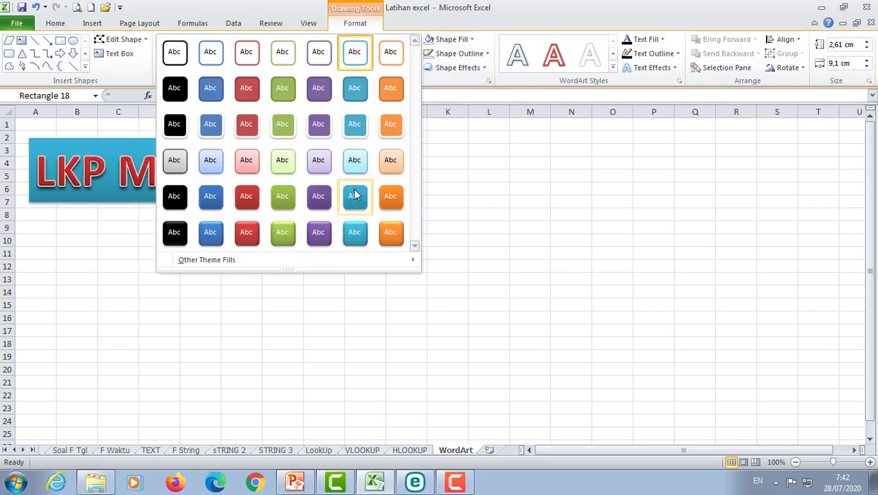
{"action": "left_click", "coordinate": [318, 196]}
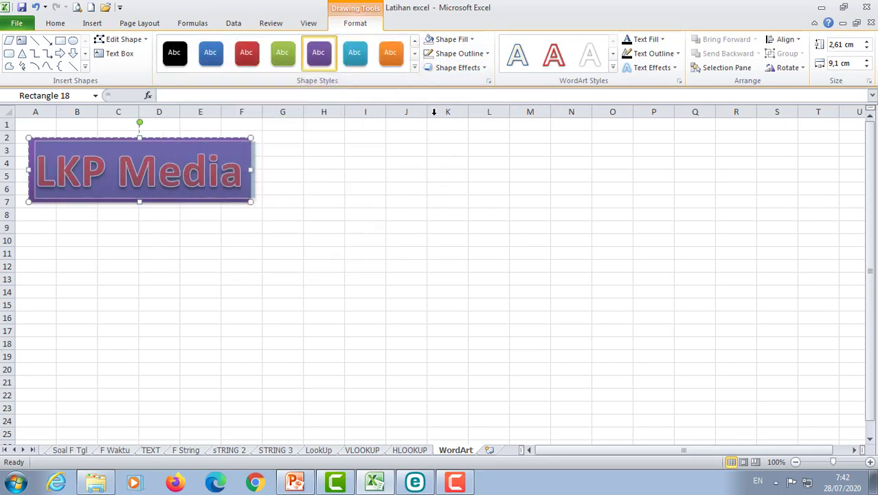
Preview the shadow, reflection, soft edges and 3-D rotation shape effects on the purple box and choose the No Presets effect
{"action": "left_click", "coordinate": [485, 71]}
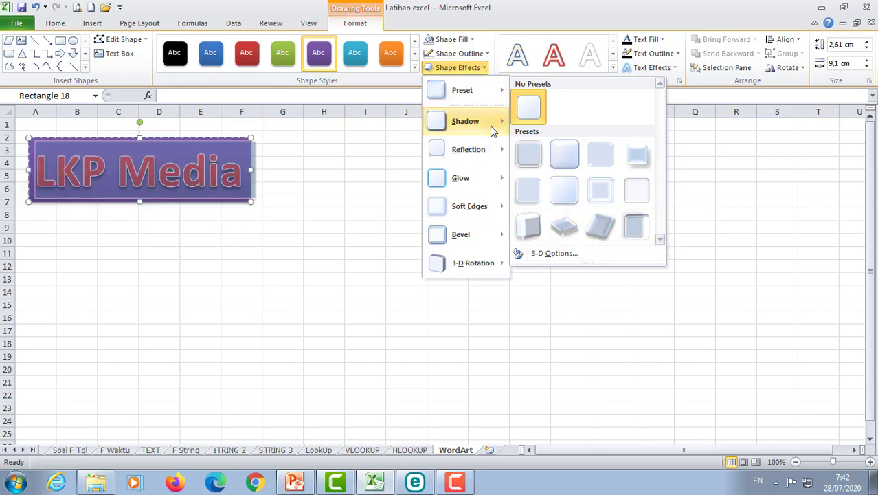
{"action": "mouse_move", "coordinate": [491, 126]}
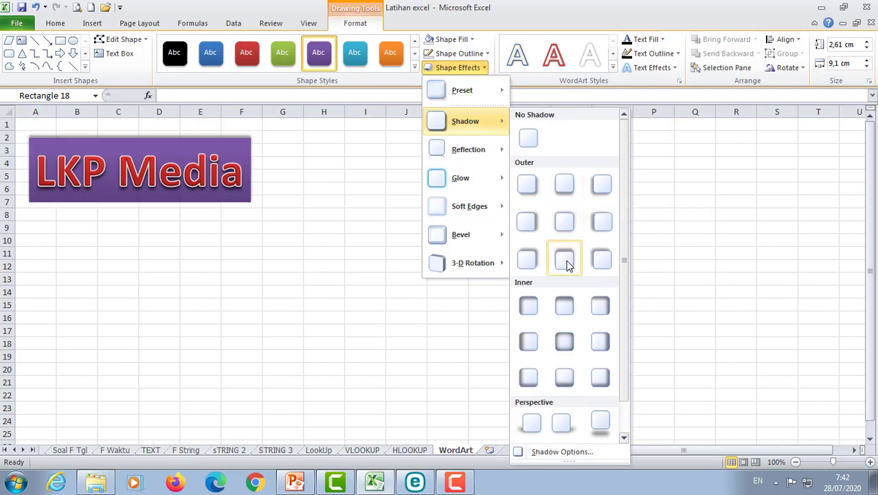
{"action": "mouse_move", "coordinate": [469, 151]}
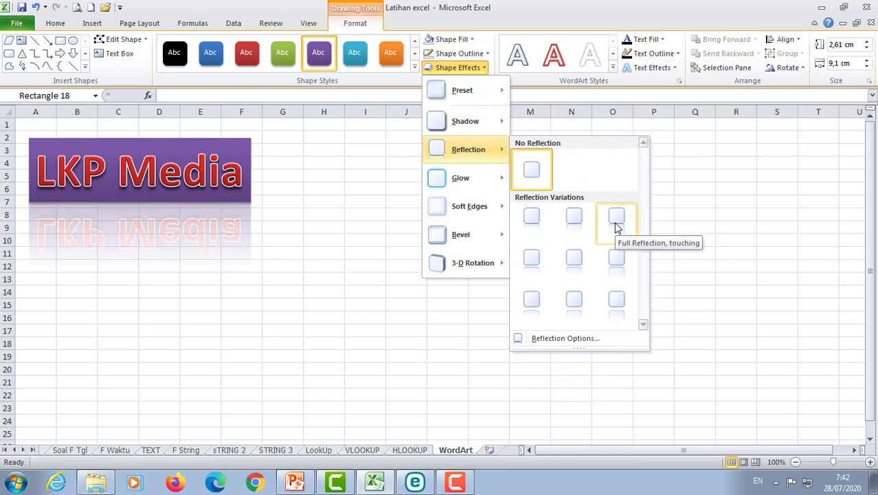
{"action": "mouse_move", "coordinate": [473, 208]}
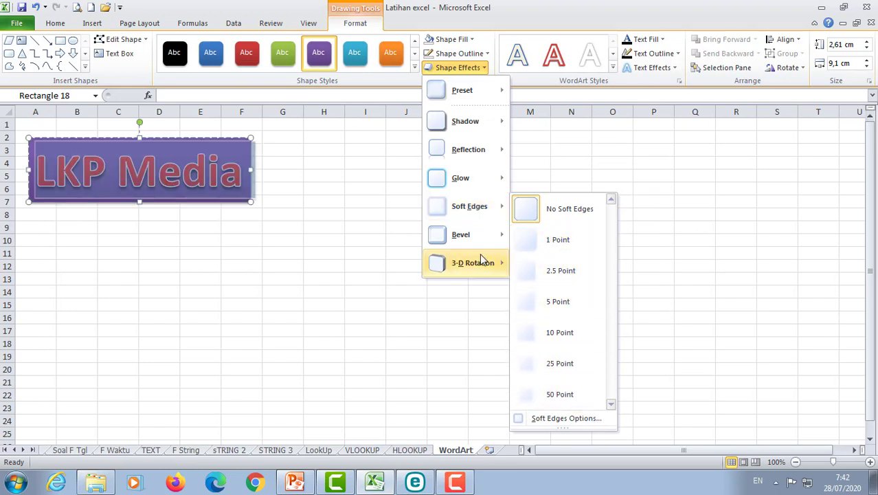
{"action": "mouse_move", "coordinate": [479, 258]}
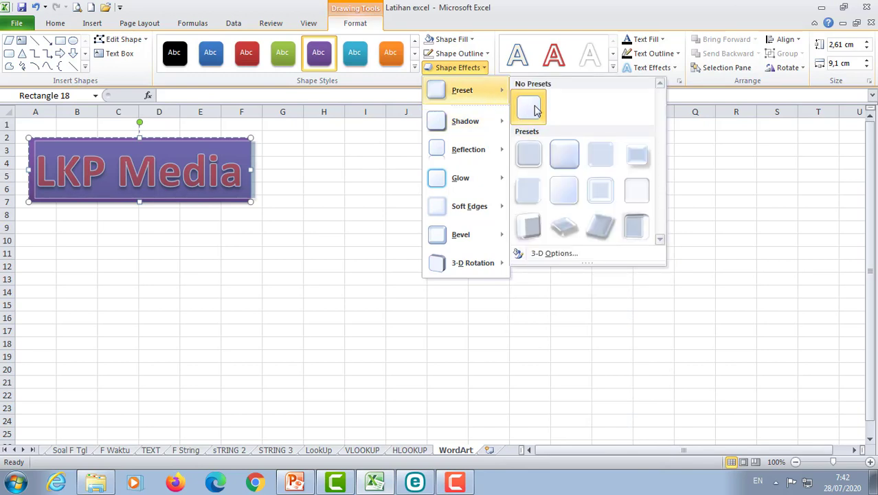
{"action": "left_click", "coordinate": [536, 109]}
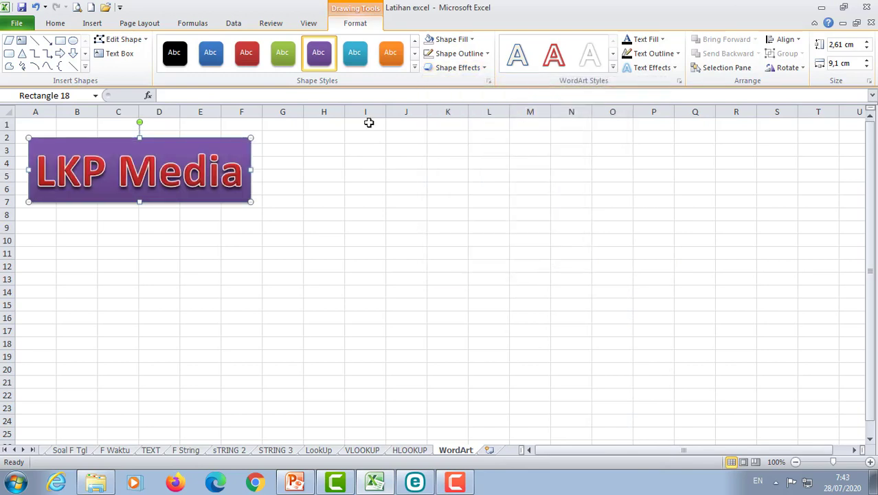
Set the "LKP Media" box to No Fill and No Outline, and deselect it
{"action": "left_click", "coordinate": [415, 67]}
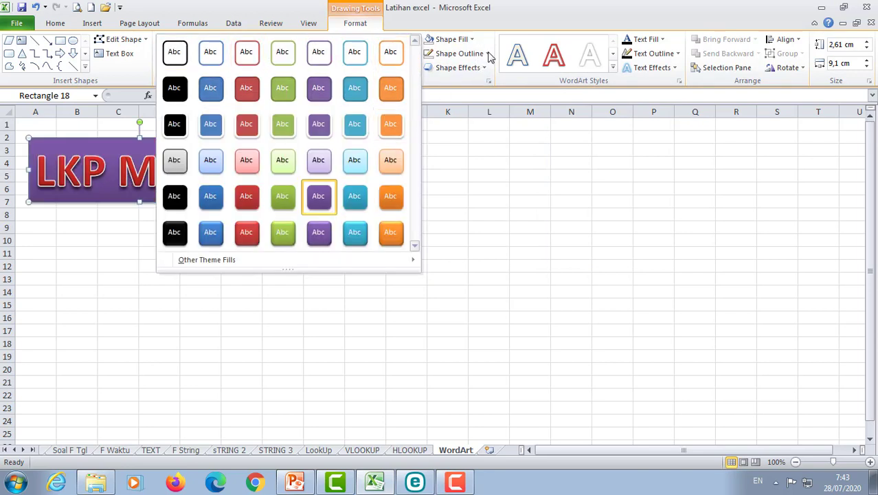
{"action": "left_click", "coordinate": [471, 40]}
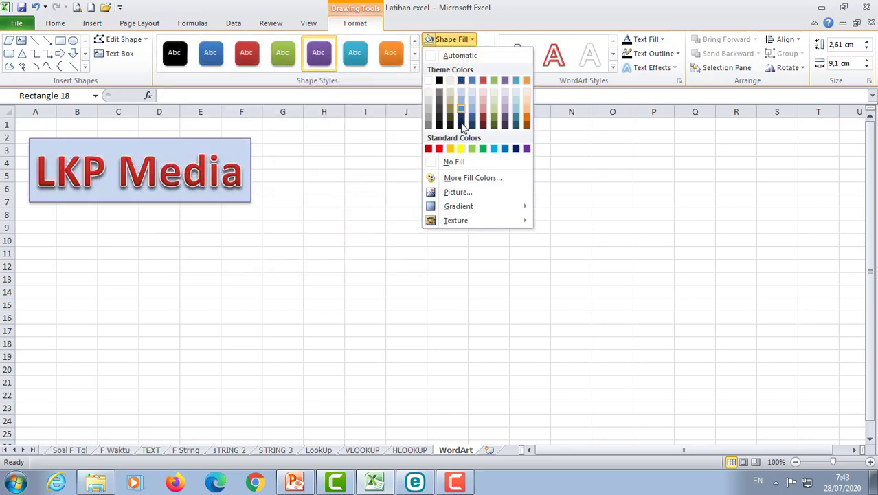
{"action": "left_click", "coordinate": [465, 165]}
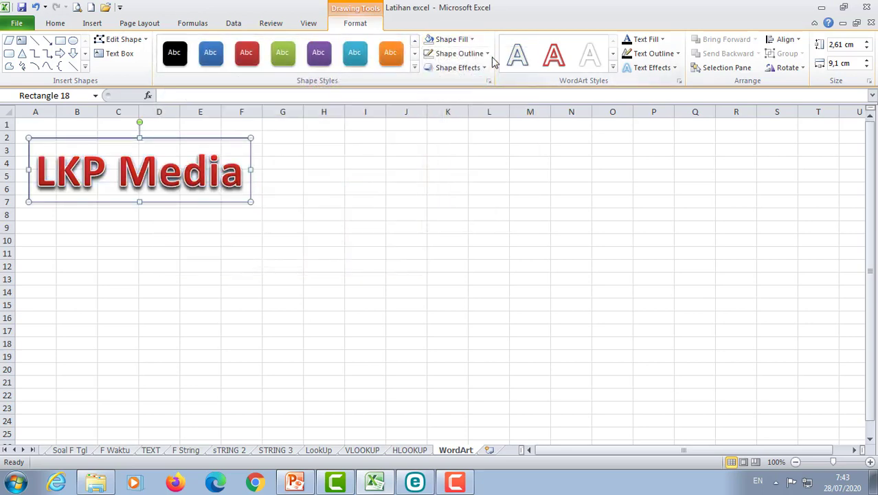
{"action": "left_click", "coordinate": [459, 53]}
{"action": "left_click", "coordinate": [461, 177]}
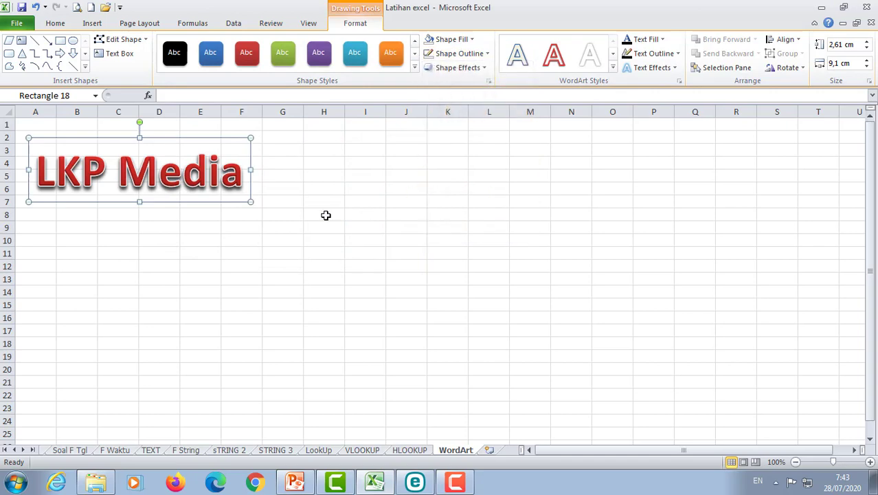
{"action": "left_click", "coordinate": [326, 214]}
Select the whole "LKP Media" text and set its text fill to black
{"action": "left_click", "coordinate": [117, 172]}
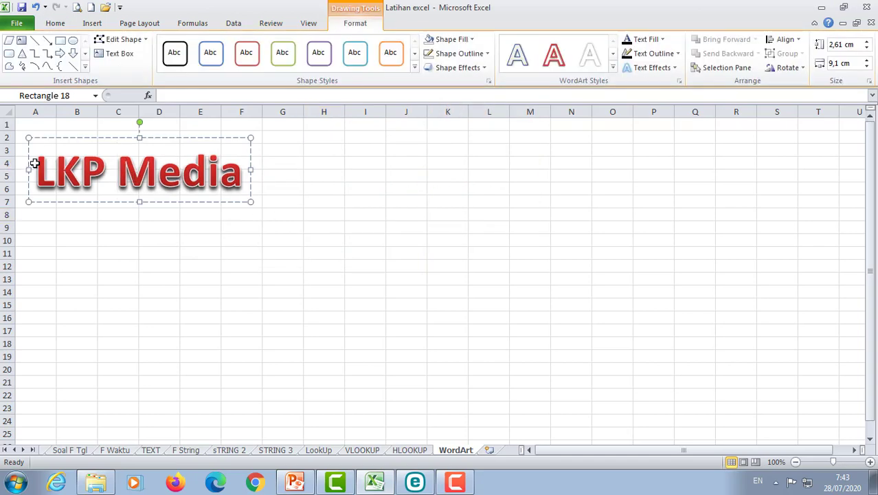
{"action": "left_click", "coordinate": [40, 169]}
{"action": "left_click_drag", "start_coordinate": [40, 169], "coordinate": [248, 168]}
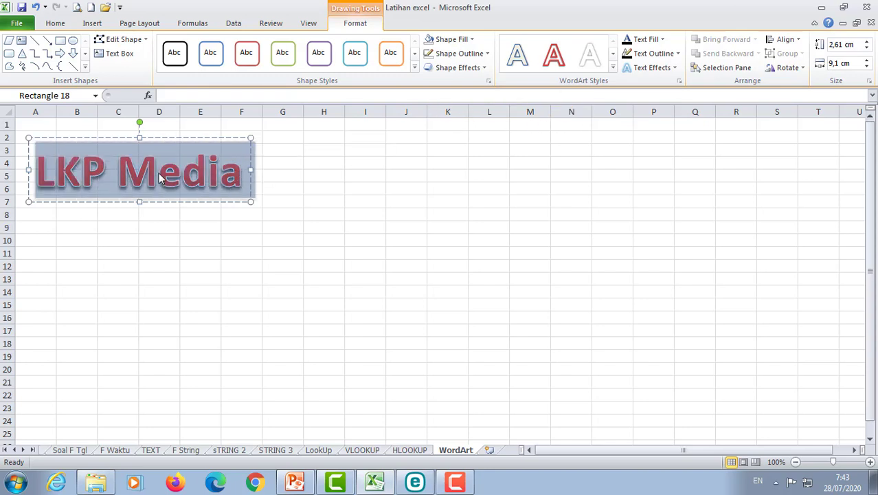
{"action": "left_click", "coordinate": [614, 71]}
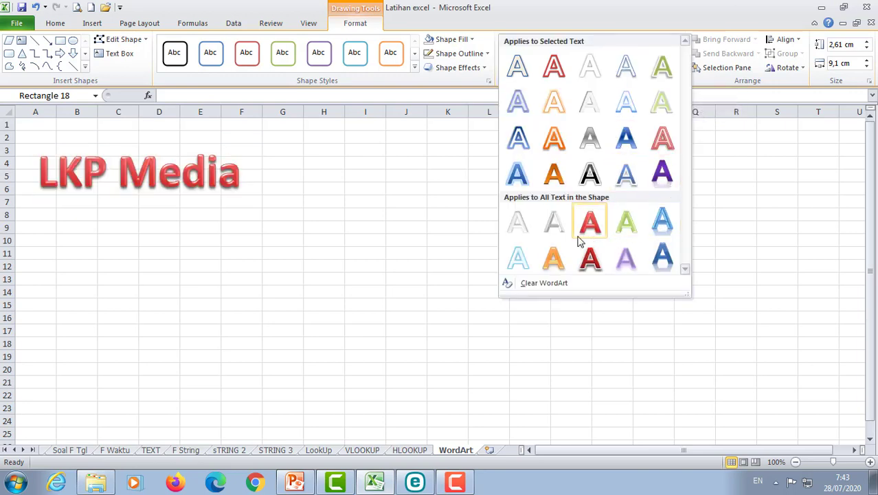
{"action": "left_click", "coordinate": [632, 21]}
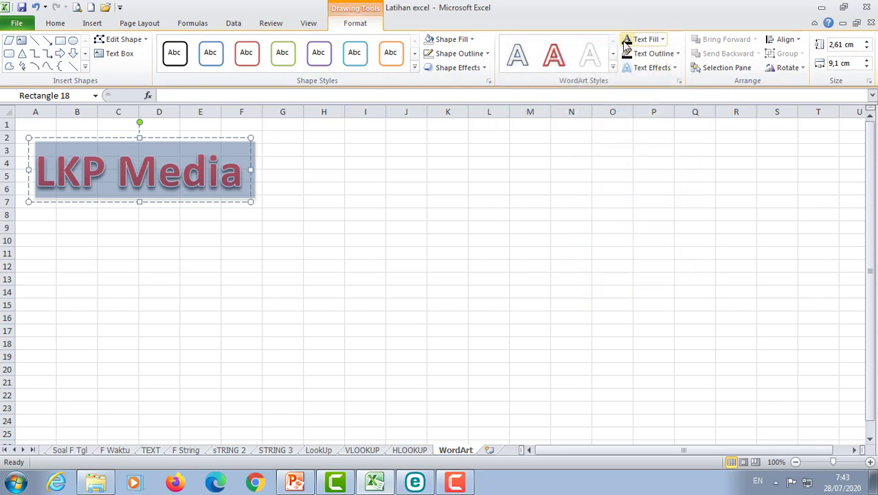
{"action": "left_click", "coordinate": [662, 40]}
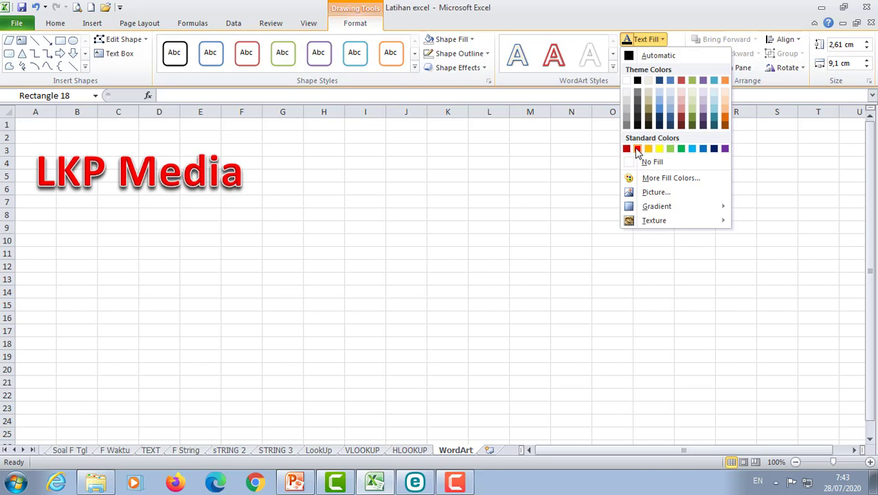
{"action": "left_click", "coordinate": [639, 81]}
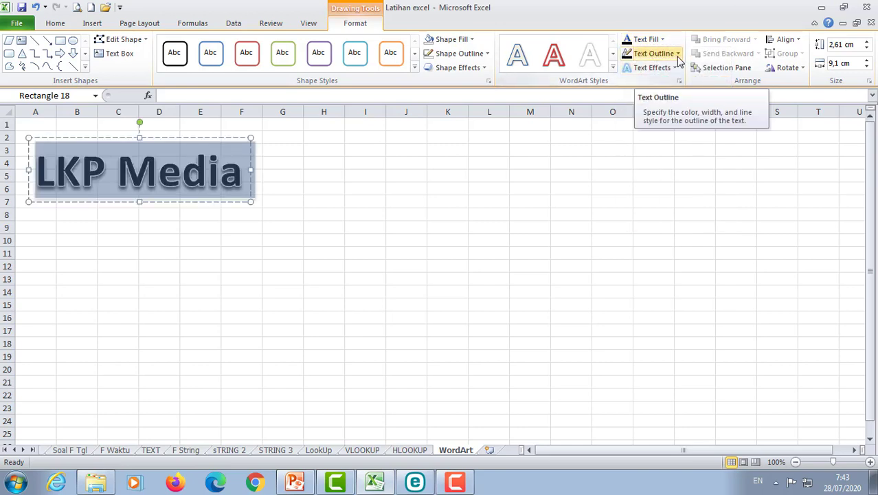
Give the "LKP Media" text a red outline with a weight of 1 pt
{"action": "left_click", "coordinate": [676, 57]}
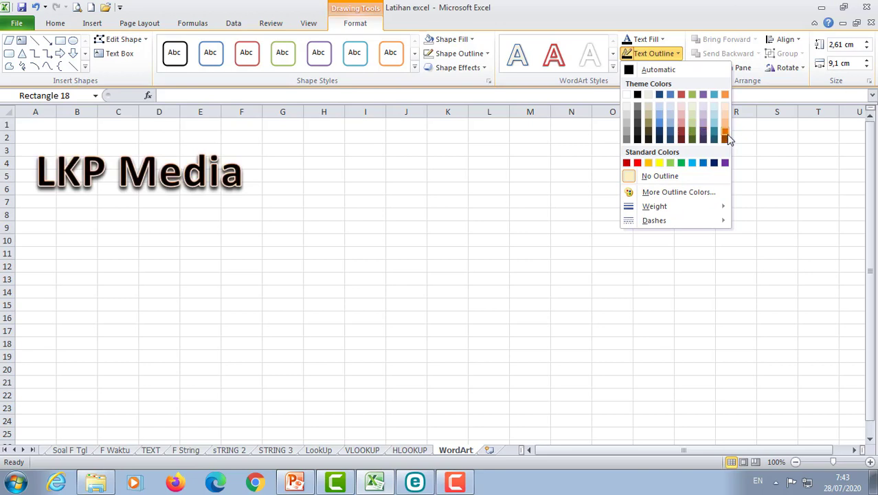
{"action": "left_click", "coordinate": [638, 164]}
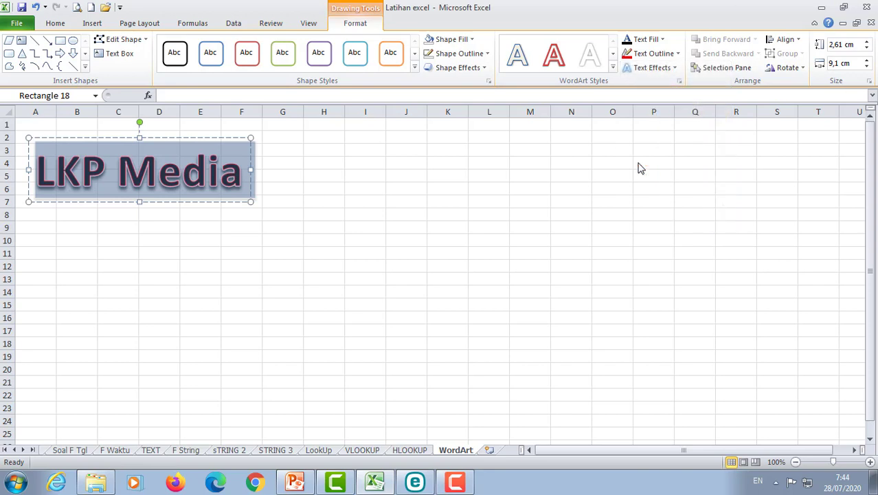
{"action": "left_click", "coordinate": [653, 53]}
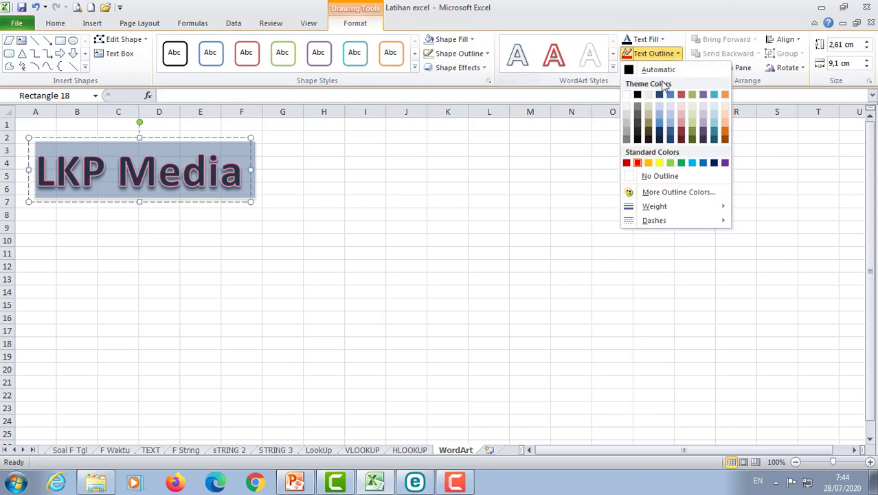
{"action": "mouse_move", "coordinate": [652, 211]}
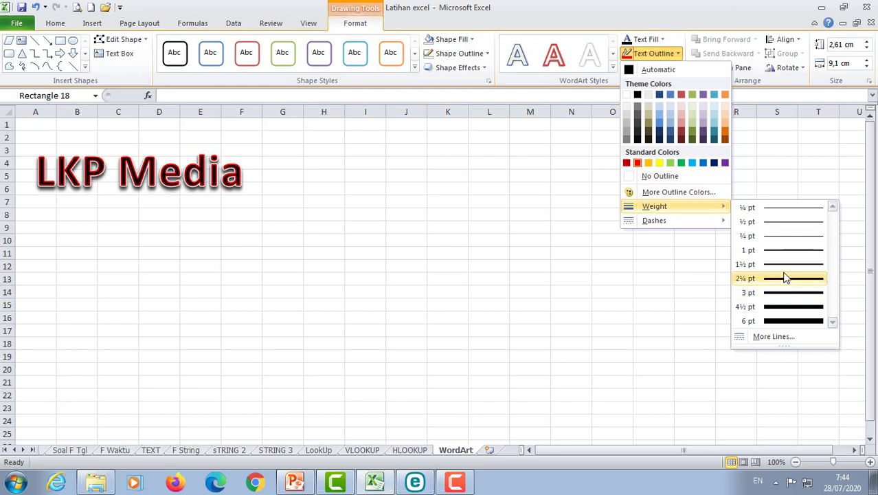
{"action": "left_click", "coordinate": [787, 253]}
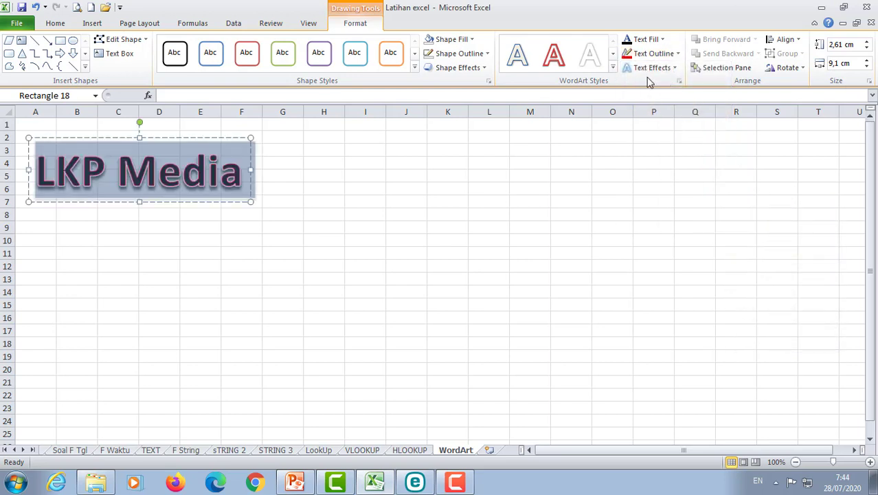
Preview shadow text effects on "LKP Media", apply the second reflection variation in the first row, and deselect the WordArt
{"action": "left_click", "coordinate": [674, 68]}
{"action": "mouse_move", "coordinate": [650, 99]}
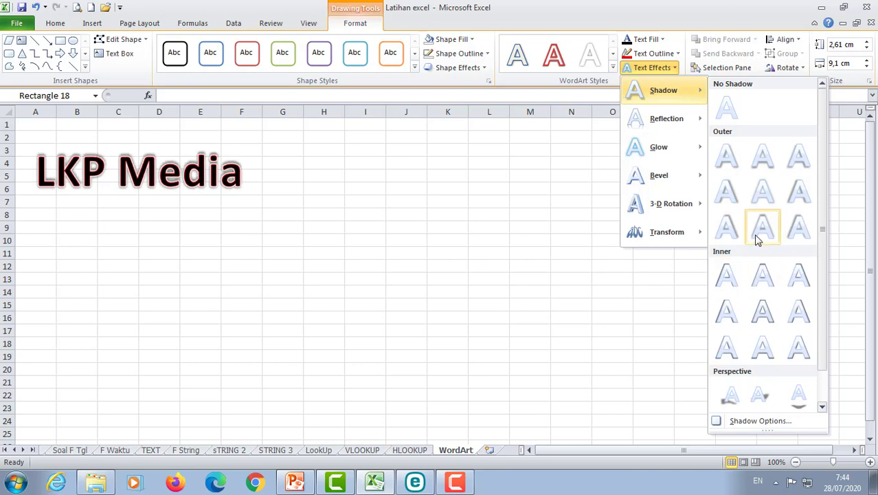
{"action": "mouse_move", "coordinate": [683, 119]}
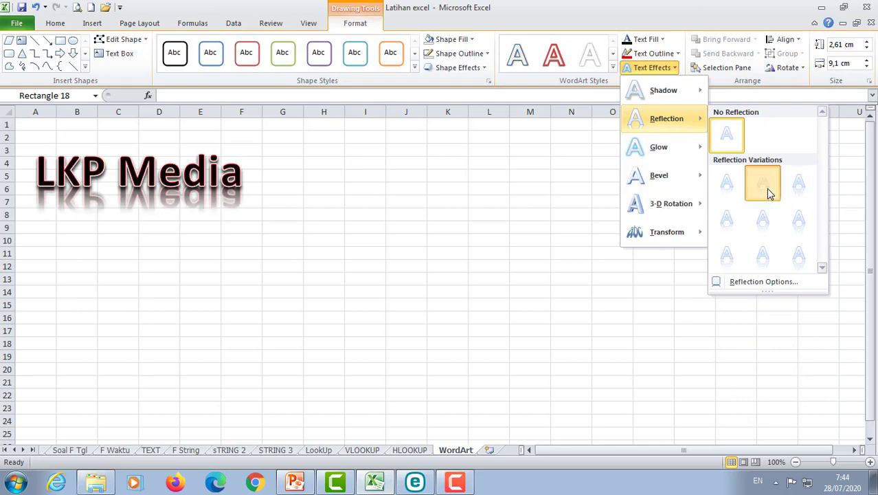
{"action": "left_click", "coordinate": [770, 195]}
{"action": "left_click", "coordinate": [437, 186]}
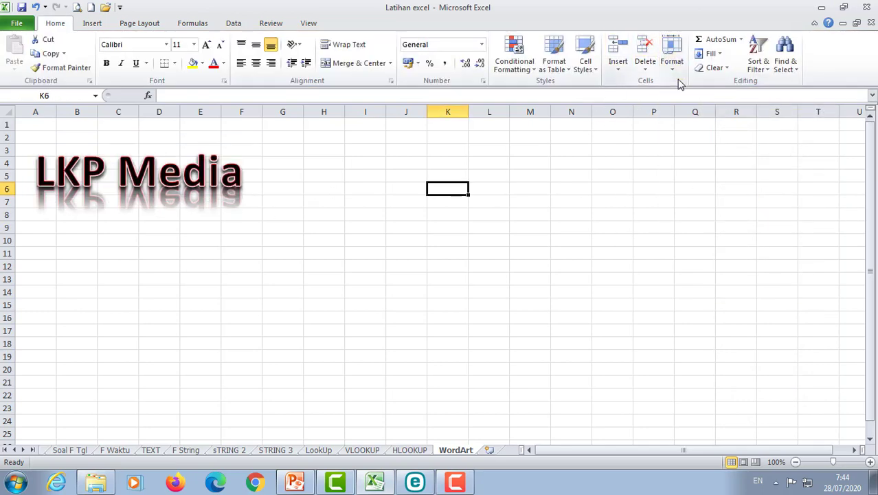
Select the whole "LKP Media" text, apply the double-wave Warp transform as its text effect, and deselect the WordArt
{"action": "left_click", "coordinate": [159, 178]}
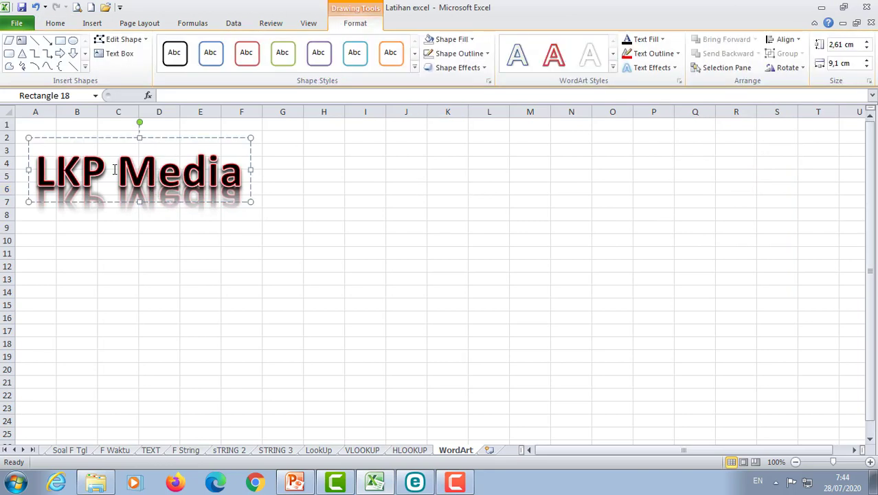
{"action": "left_click_drag", "start_coordinate": [33, 172], "coordinate": [256, 182]}
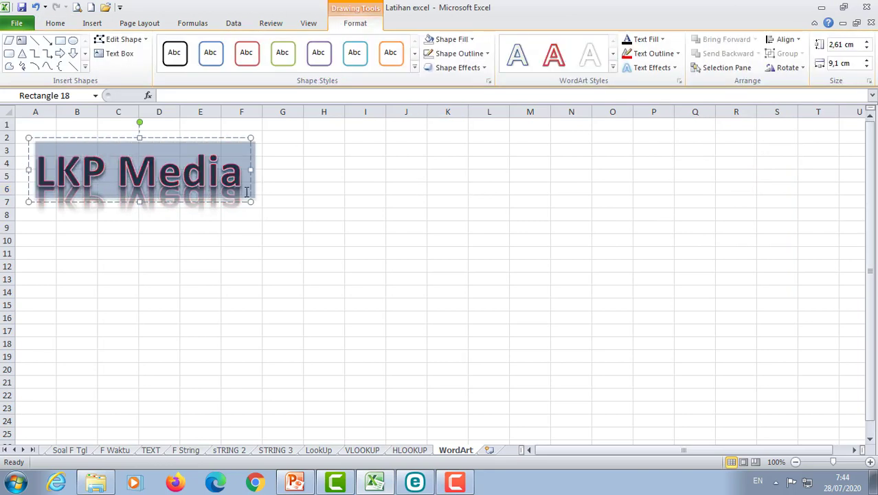
{"action": "left_click", "coordinate": [677, 70]}
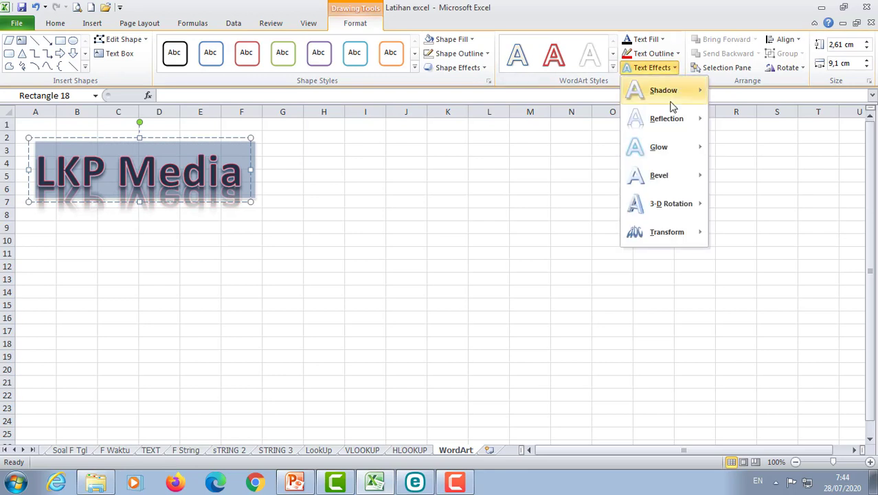
{"action": "mouse_move", "coordinate": [649, 233]}
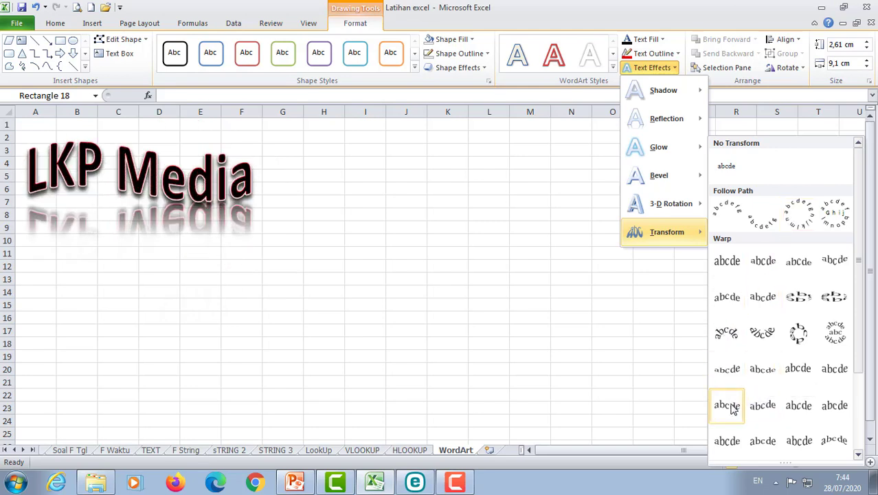
{"action": "left_click", "coordinate": [800, 408]}
{"action": "left_click", "coordinate": [326, 218]}
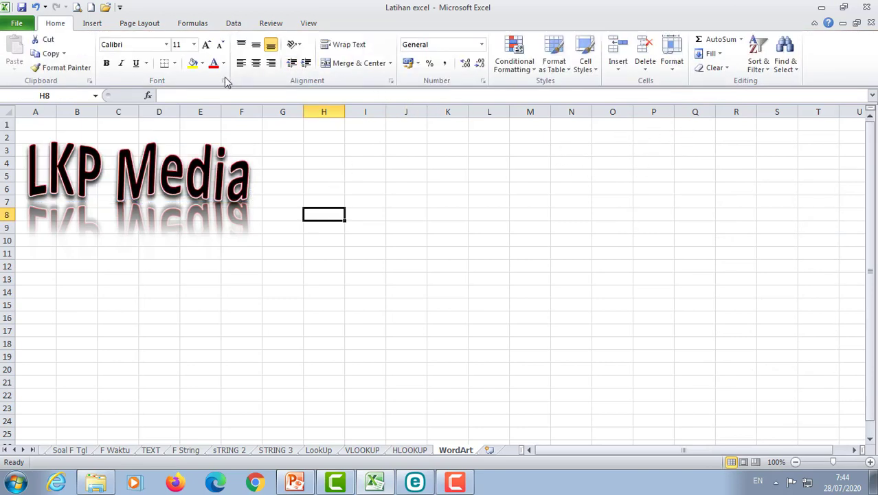
Bring up the commands for inserting WordArt and other objects into the worksheet
{"action": "left_click", "coordinate": [94, 26]}
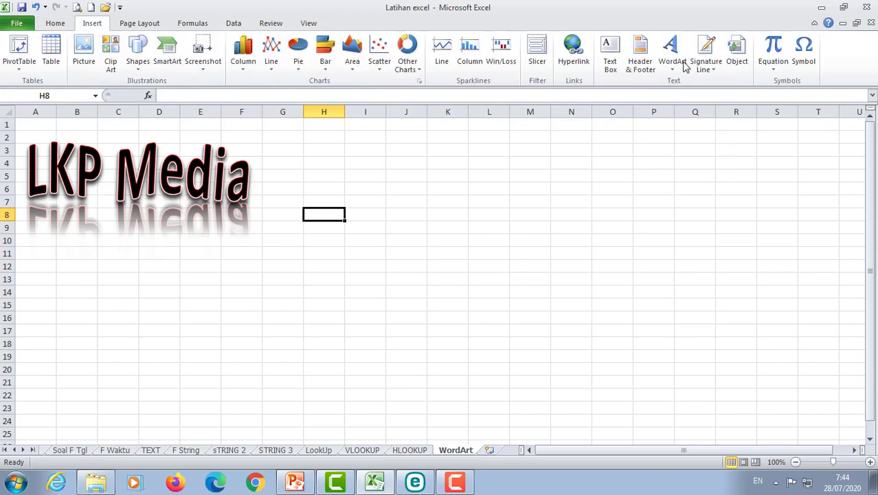